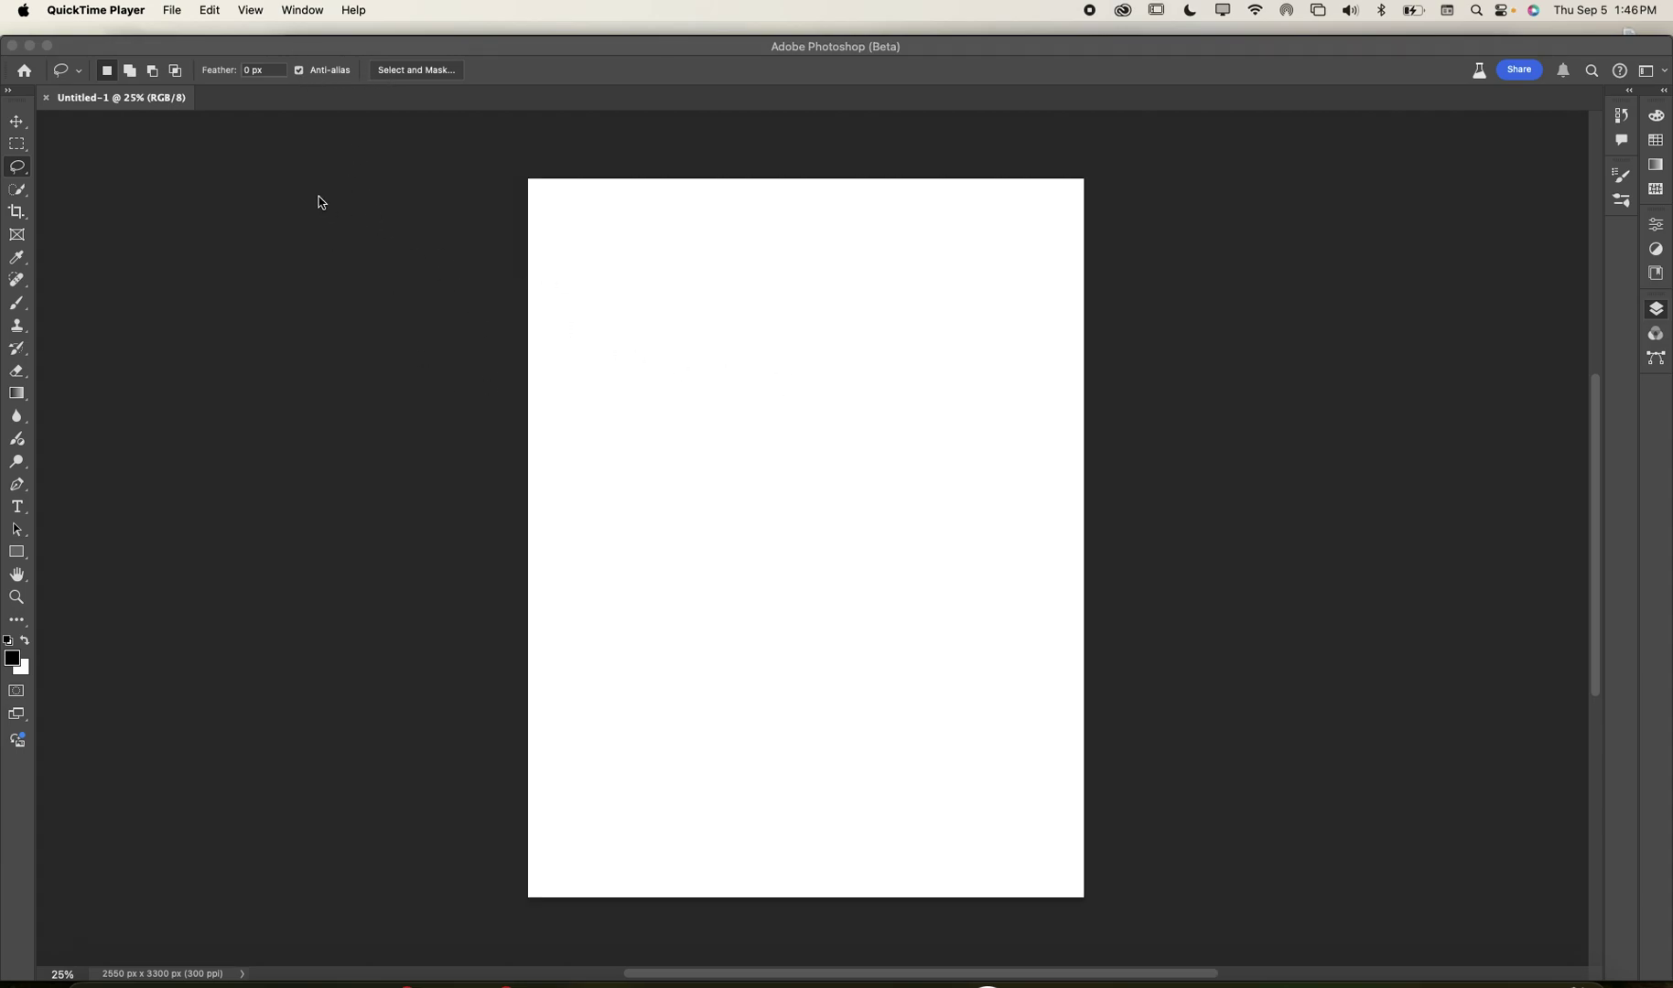
- Bring the blank untitled Photoshop document to the front, with its single Background layer visible
click(222, 231)
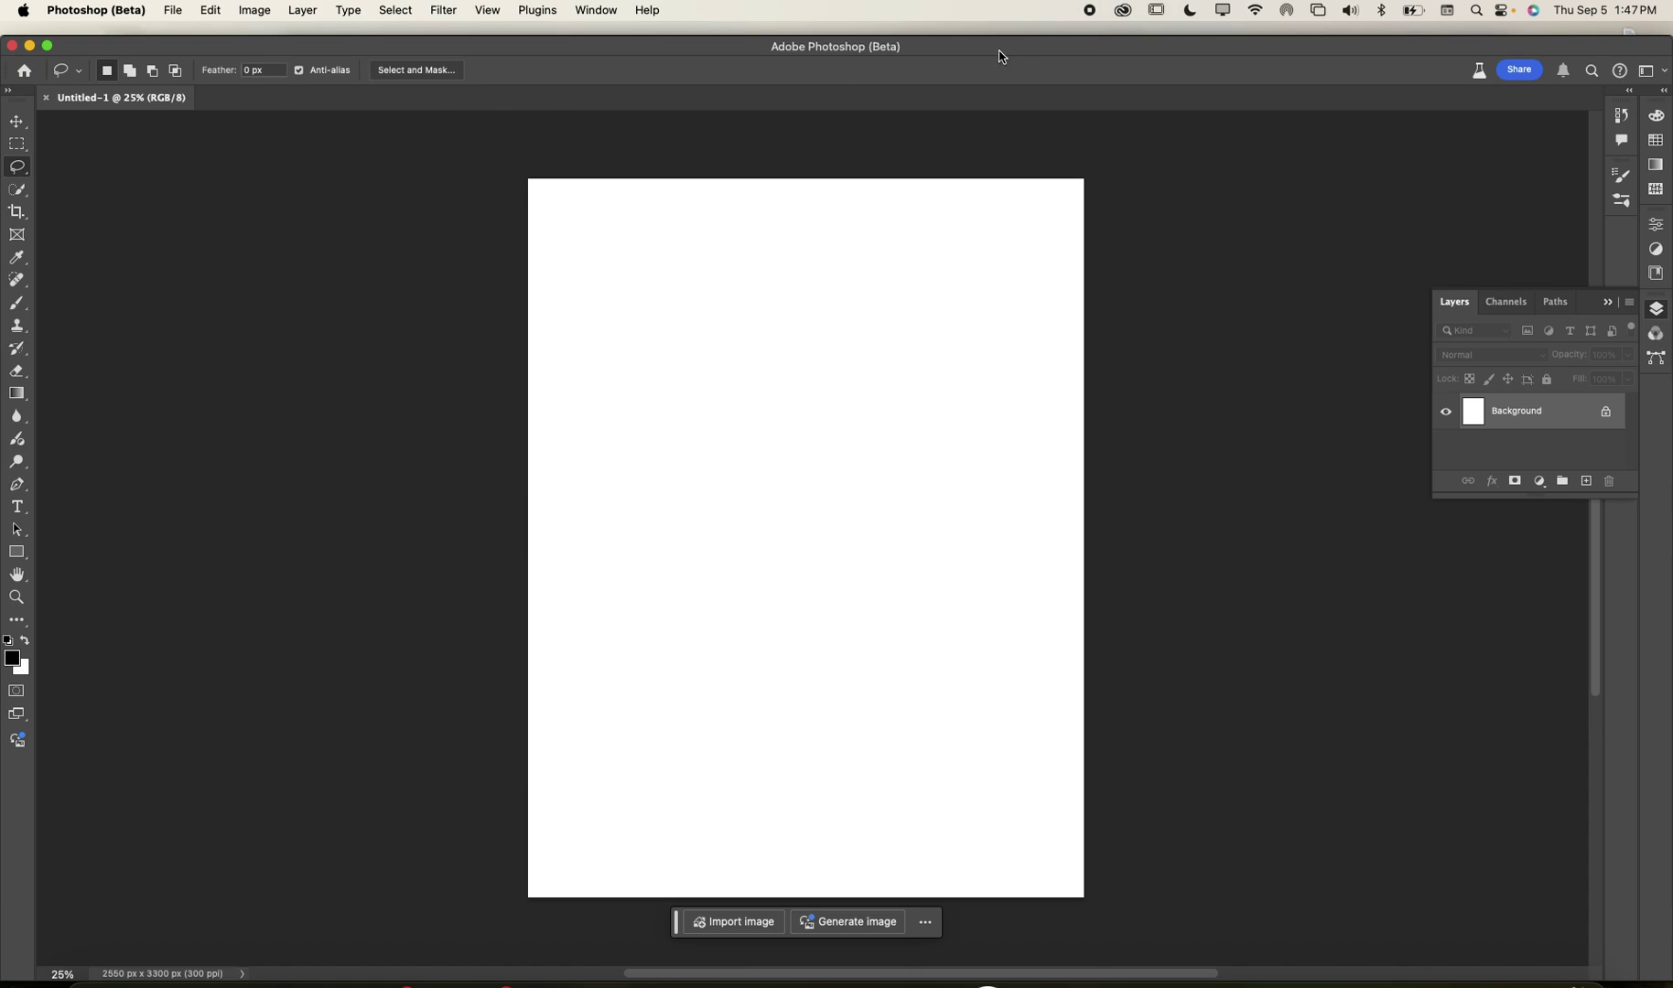
click(595, 11)
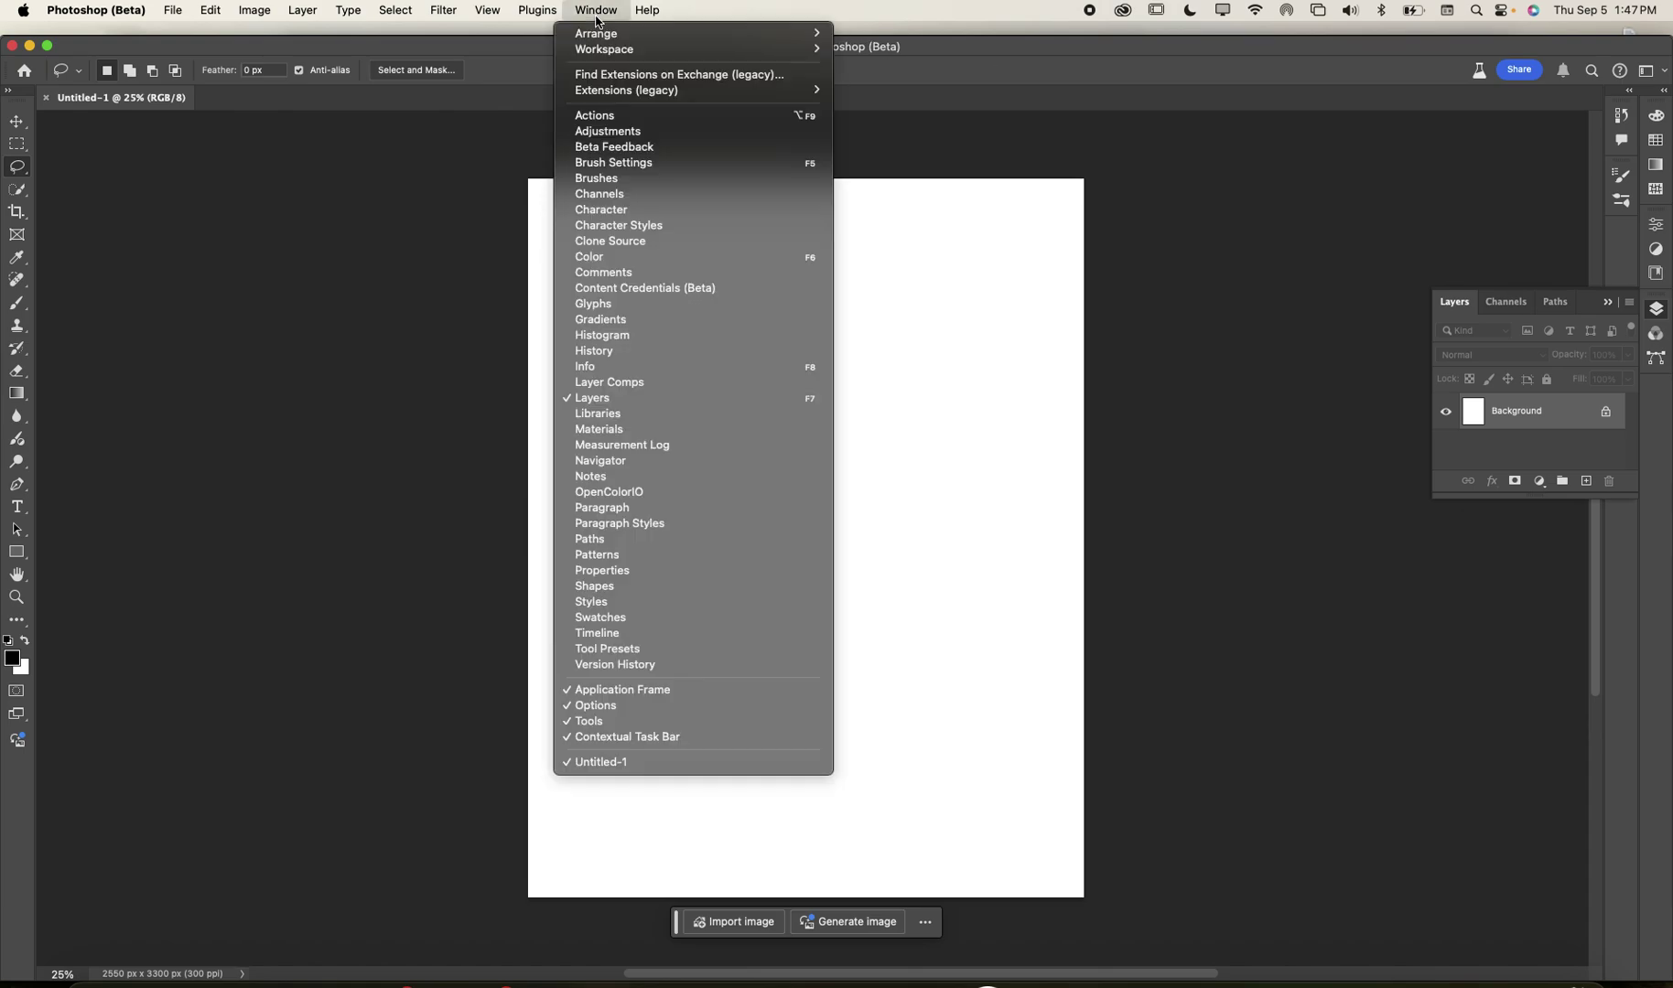
mouse_move(604, 49)
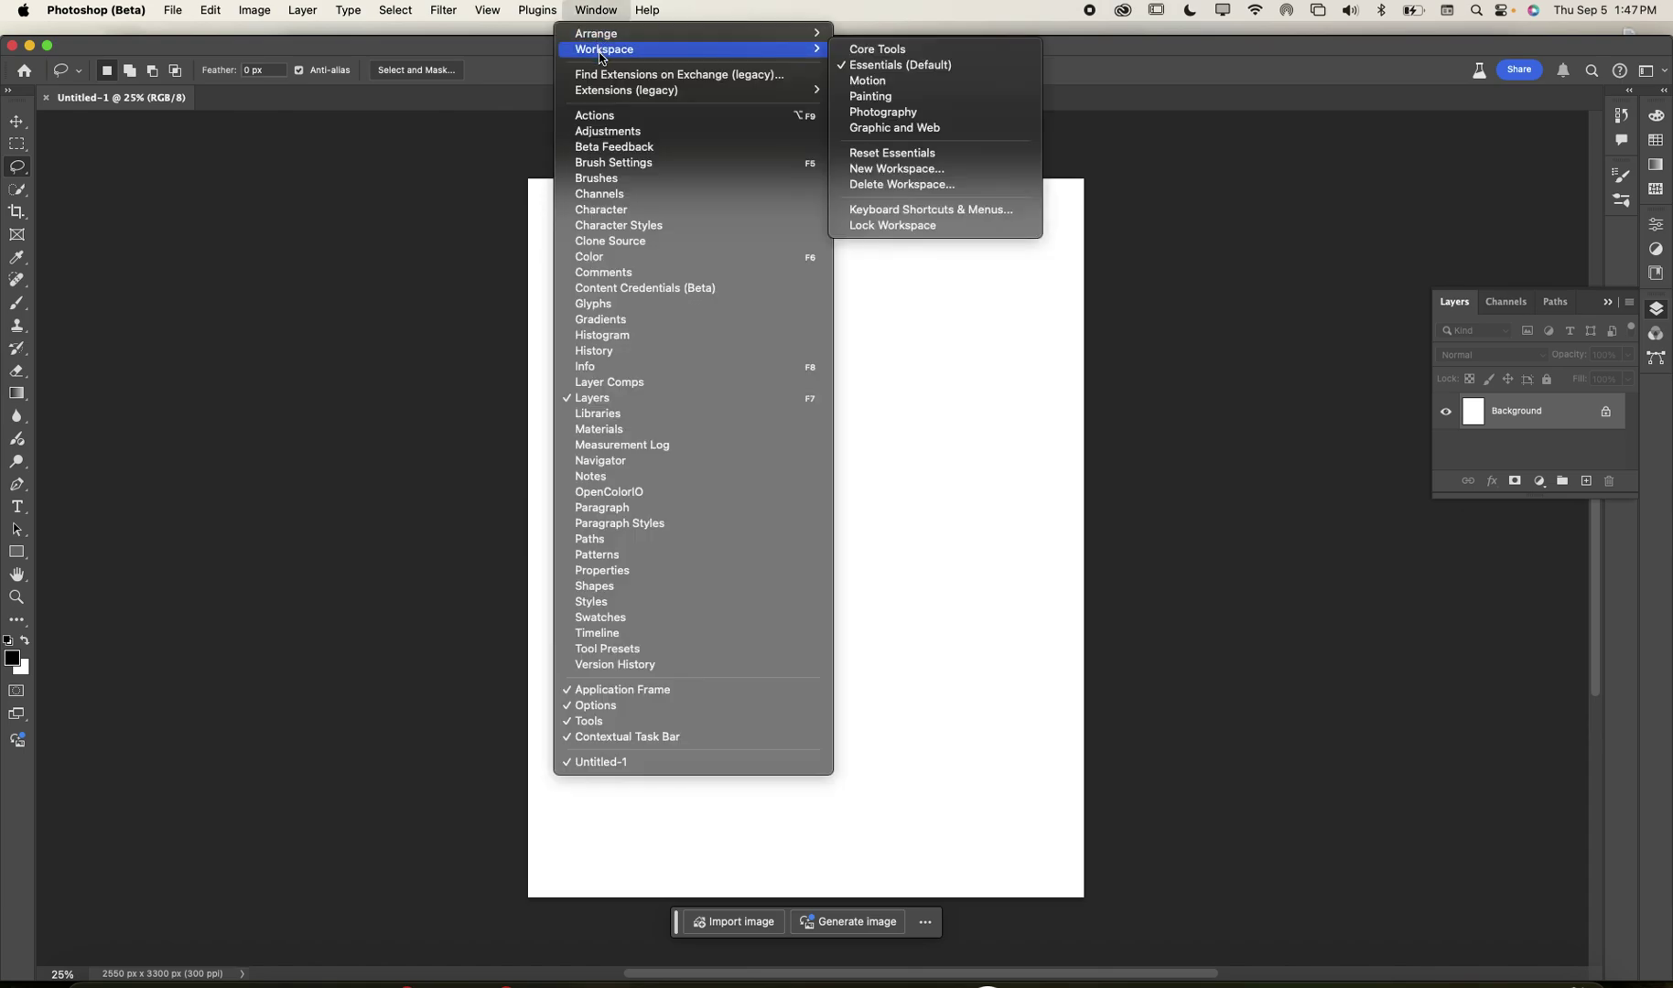
click(888, 66)
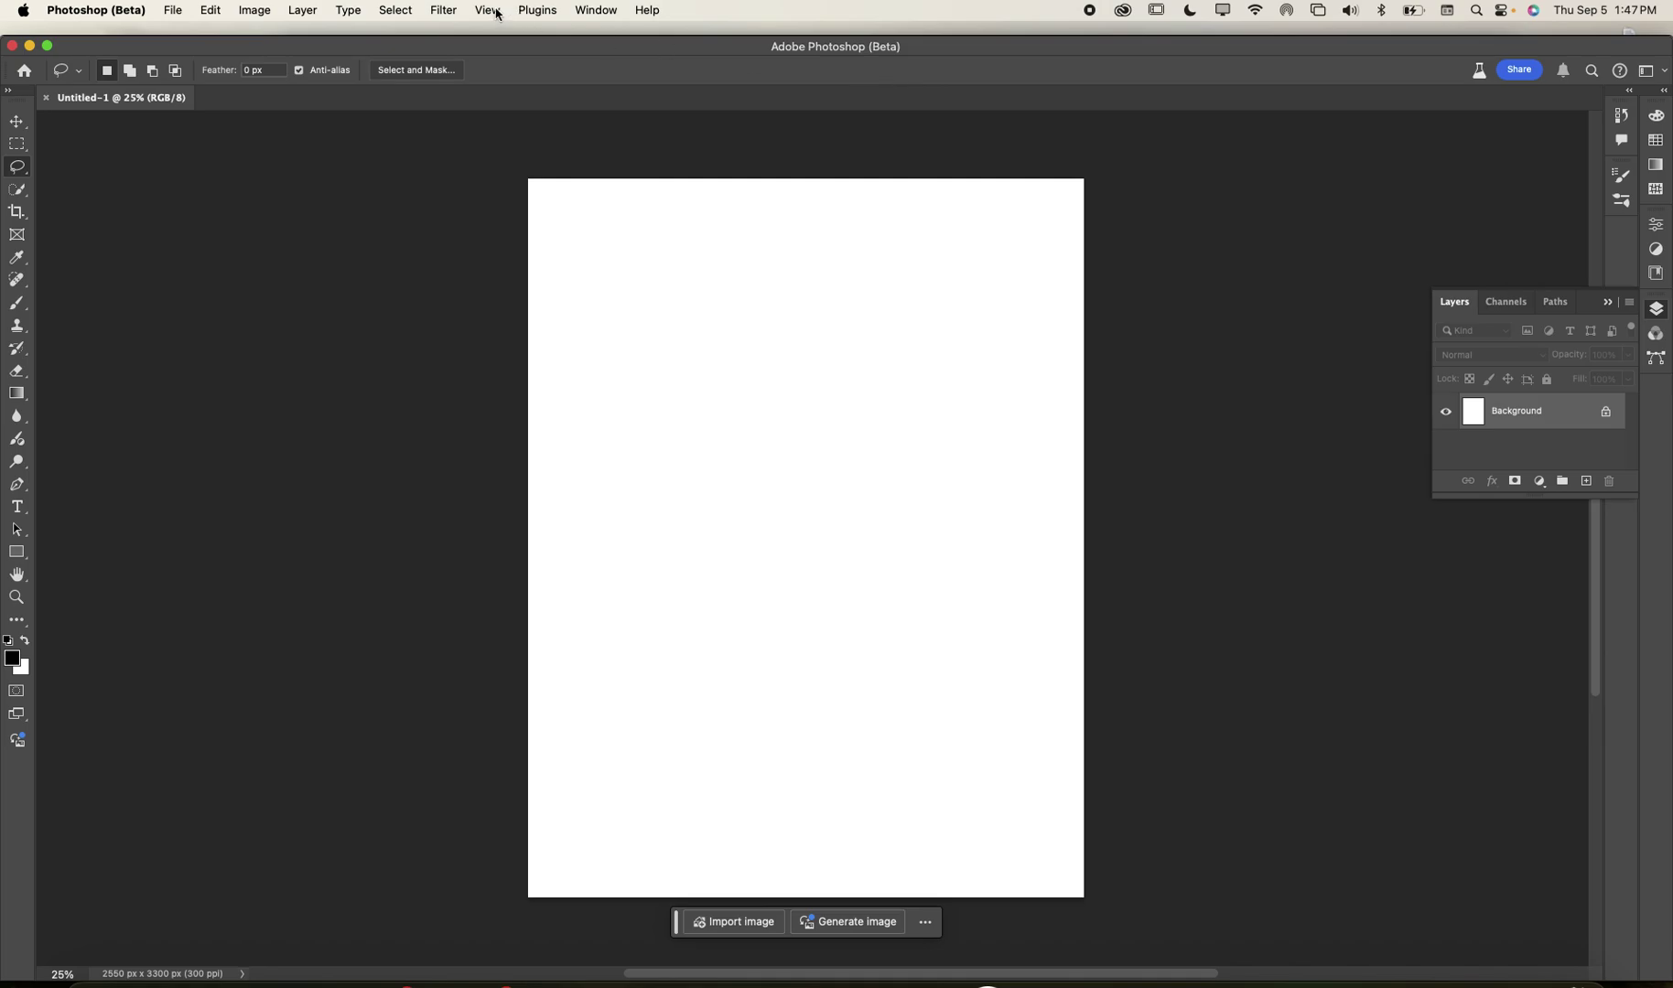
click(590, 5)
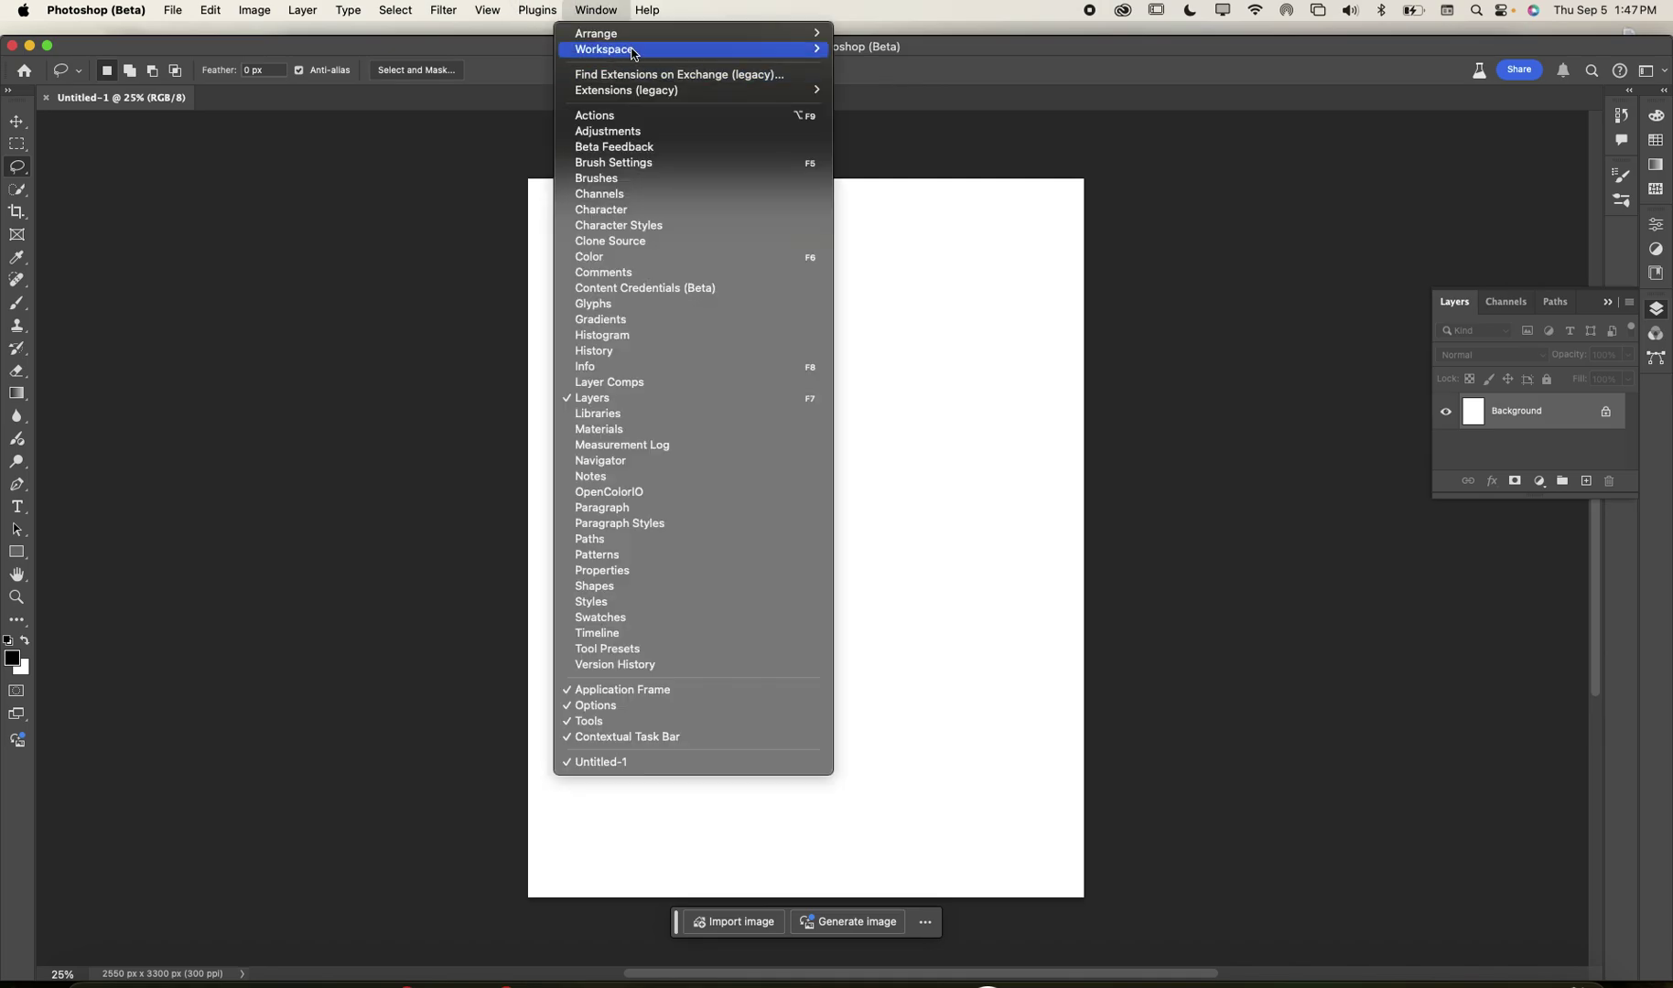
mouse_move(603, 48)
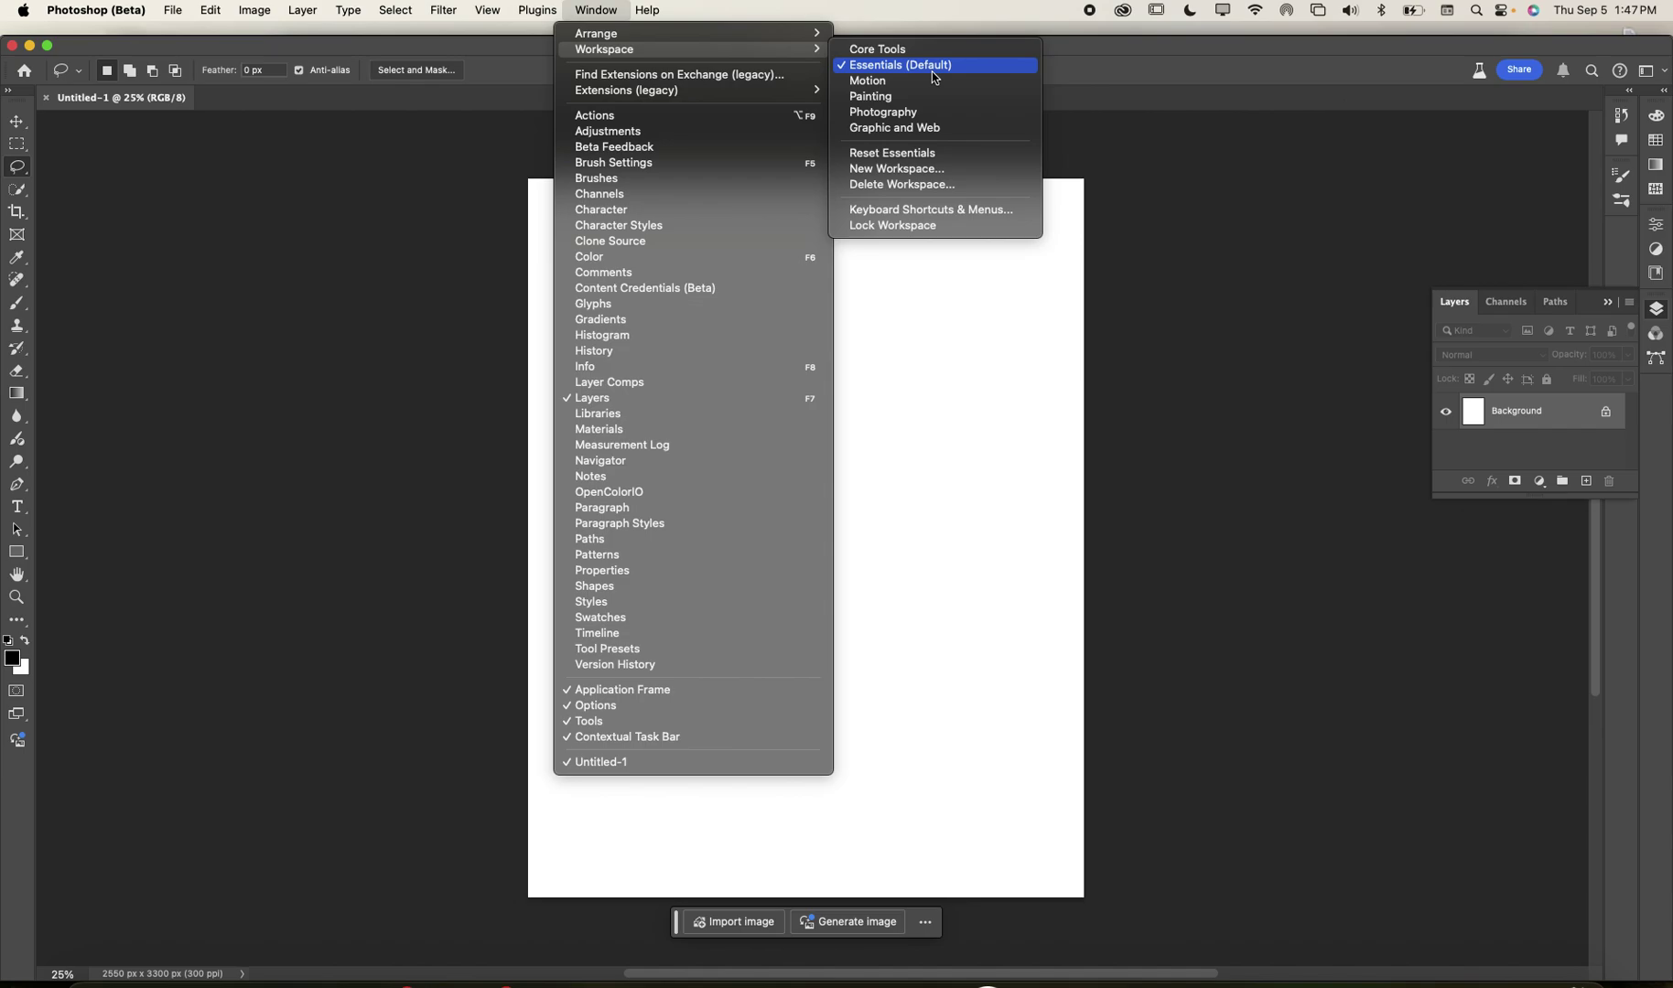
click(932, 72)
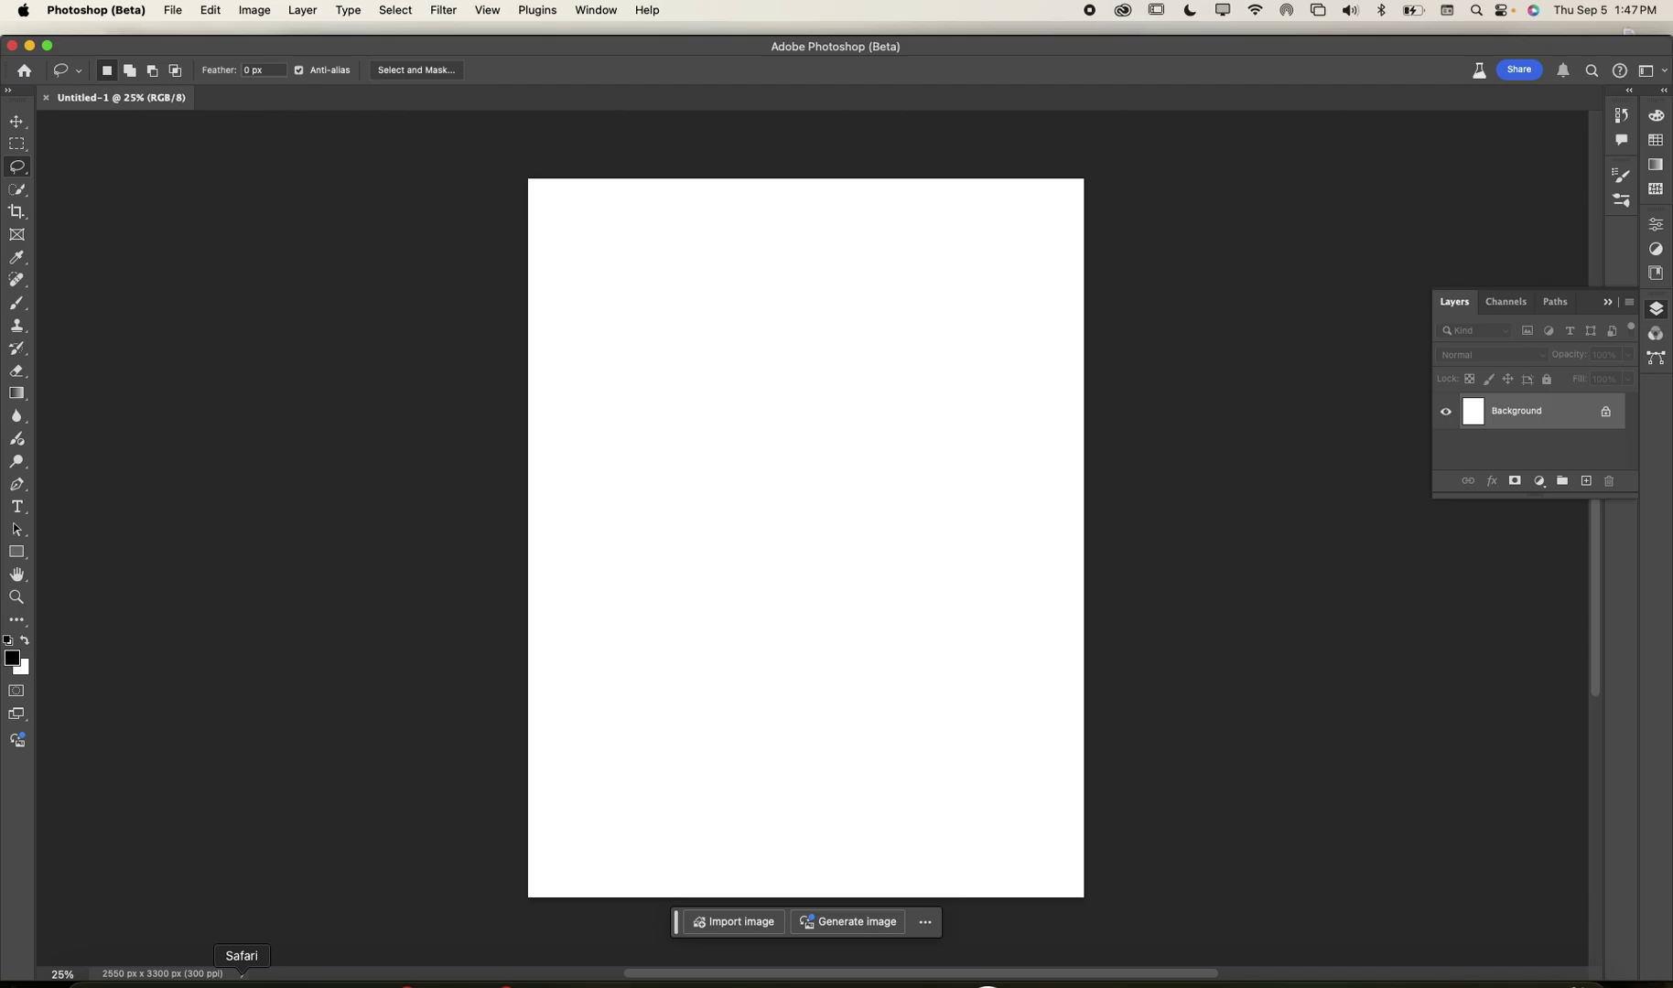
- Search Google for 'gucci 1990s' in a new Safari tab, fixing the typo, and show image results
click(242, 980)
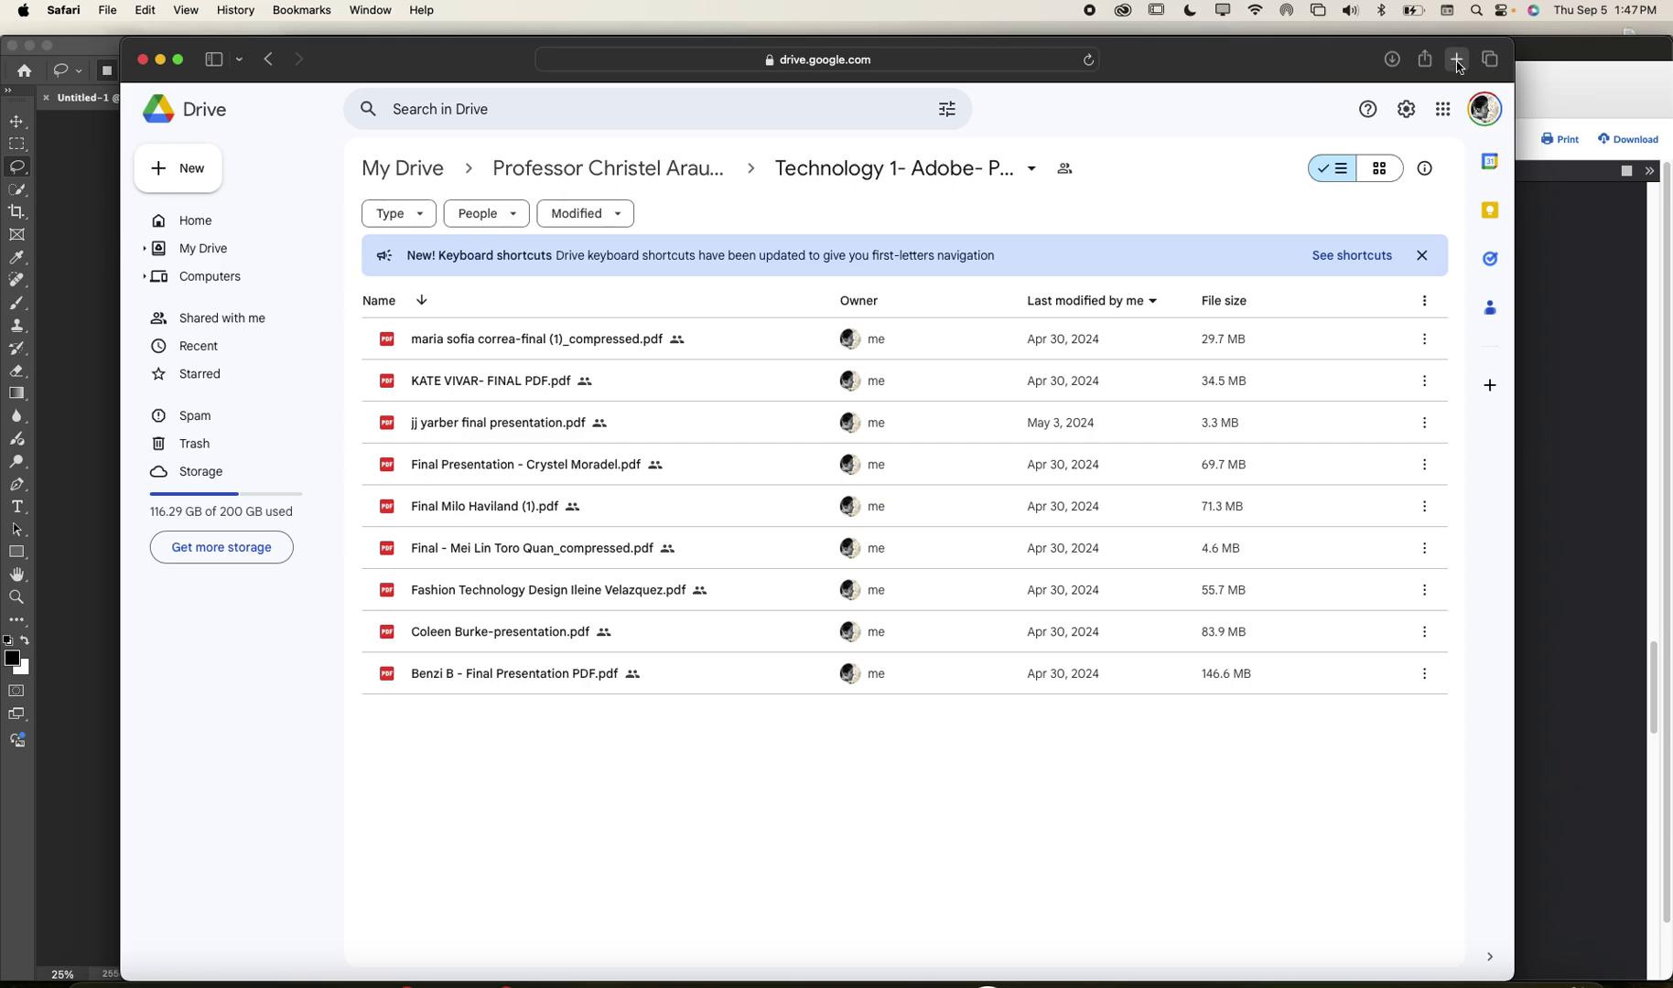
key(super+t)
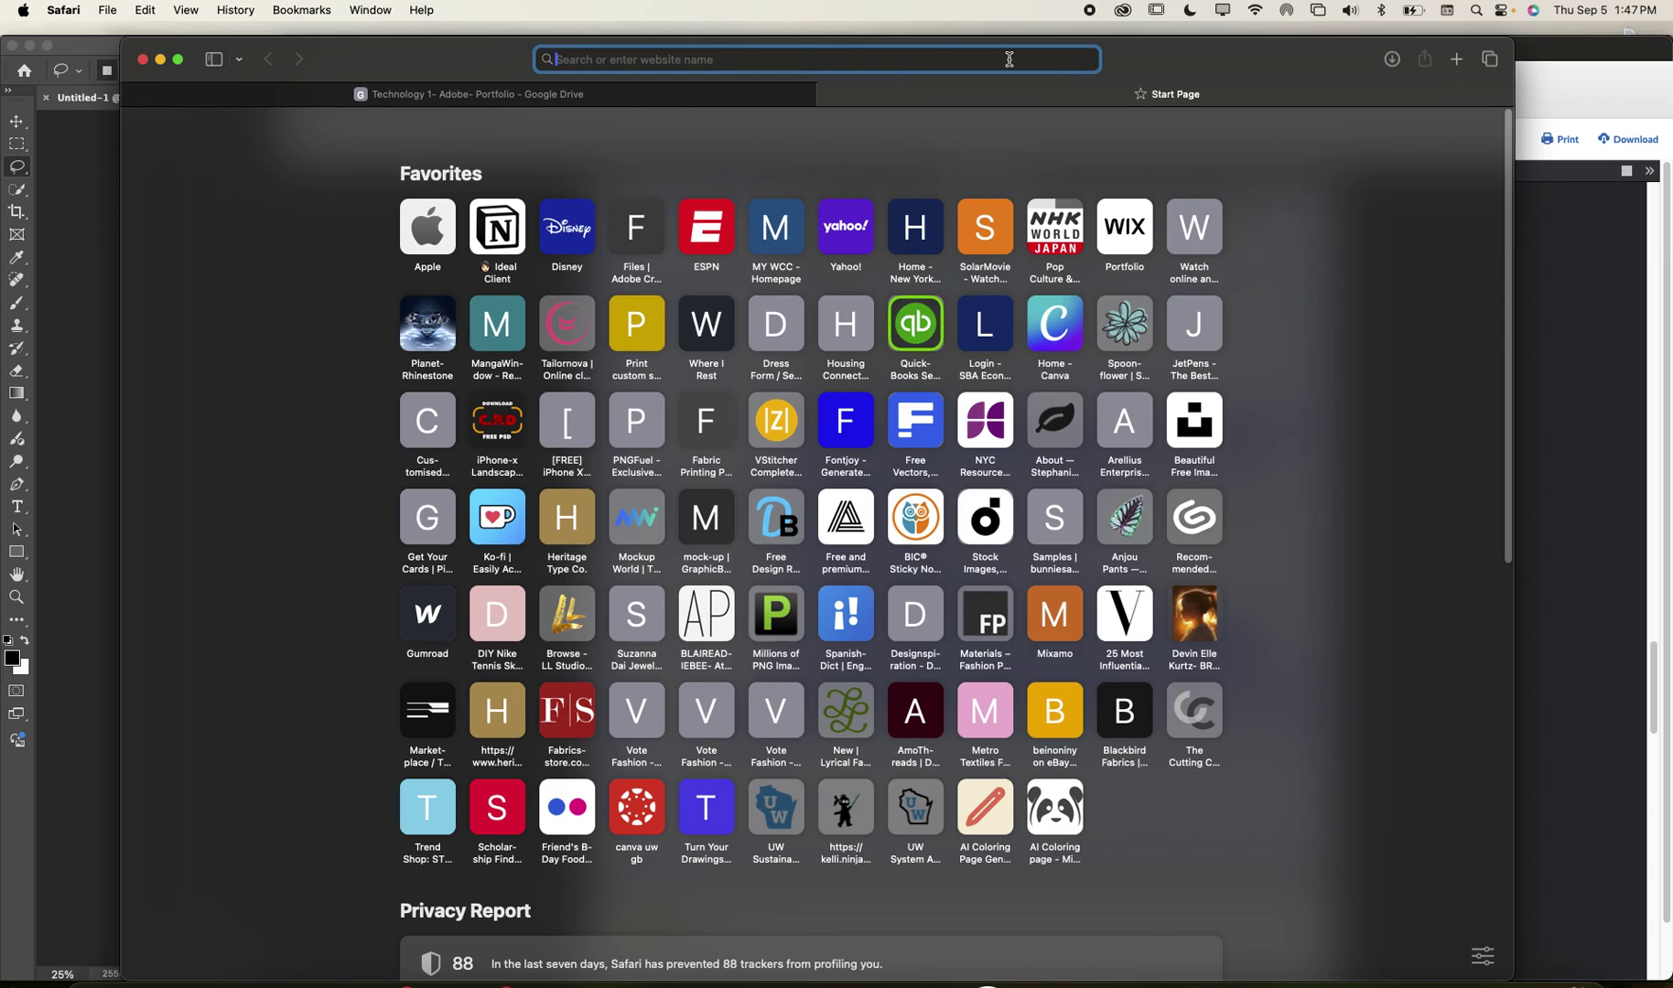
text(fucci)
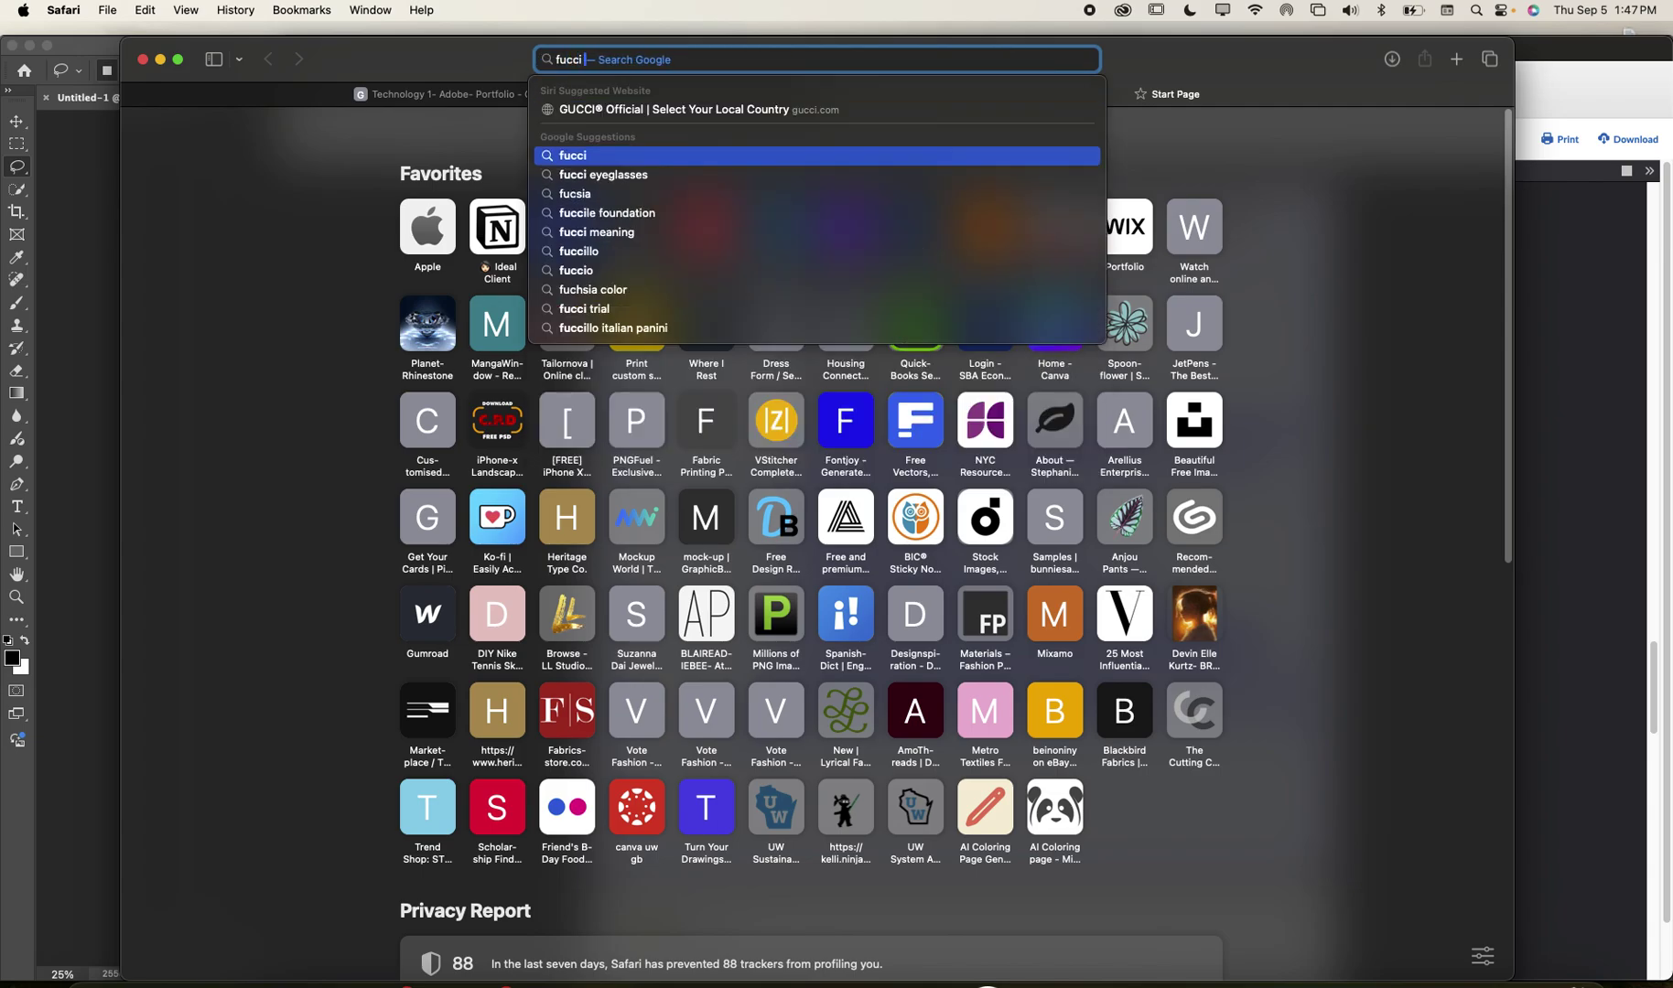
text( 1990s)
key(Return)
click(567, 59)
key(BackSpace)
text(g)
key(Return)
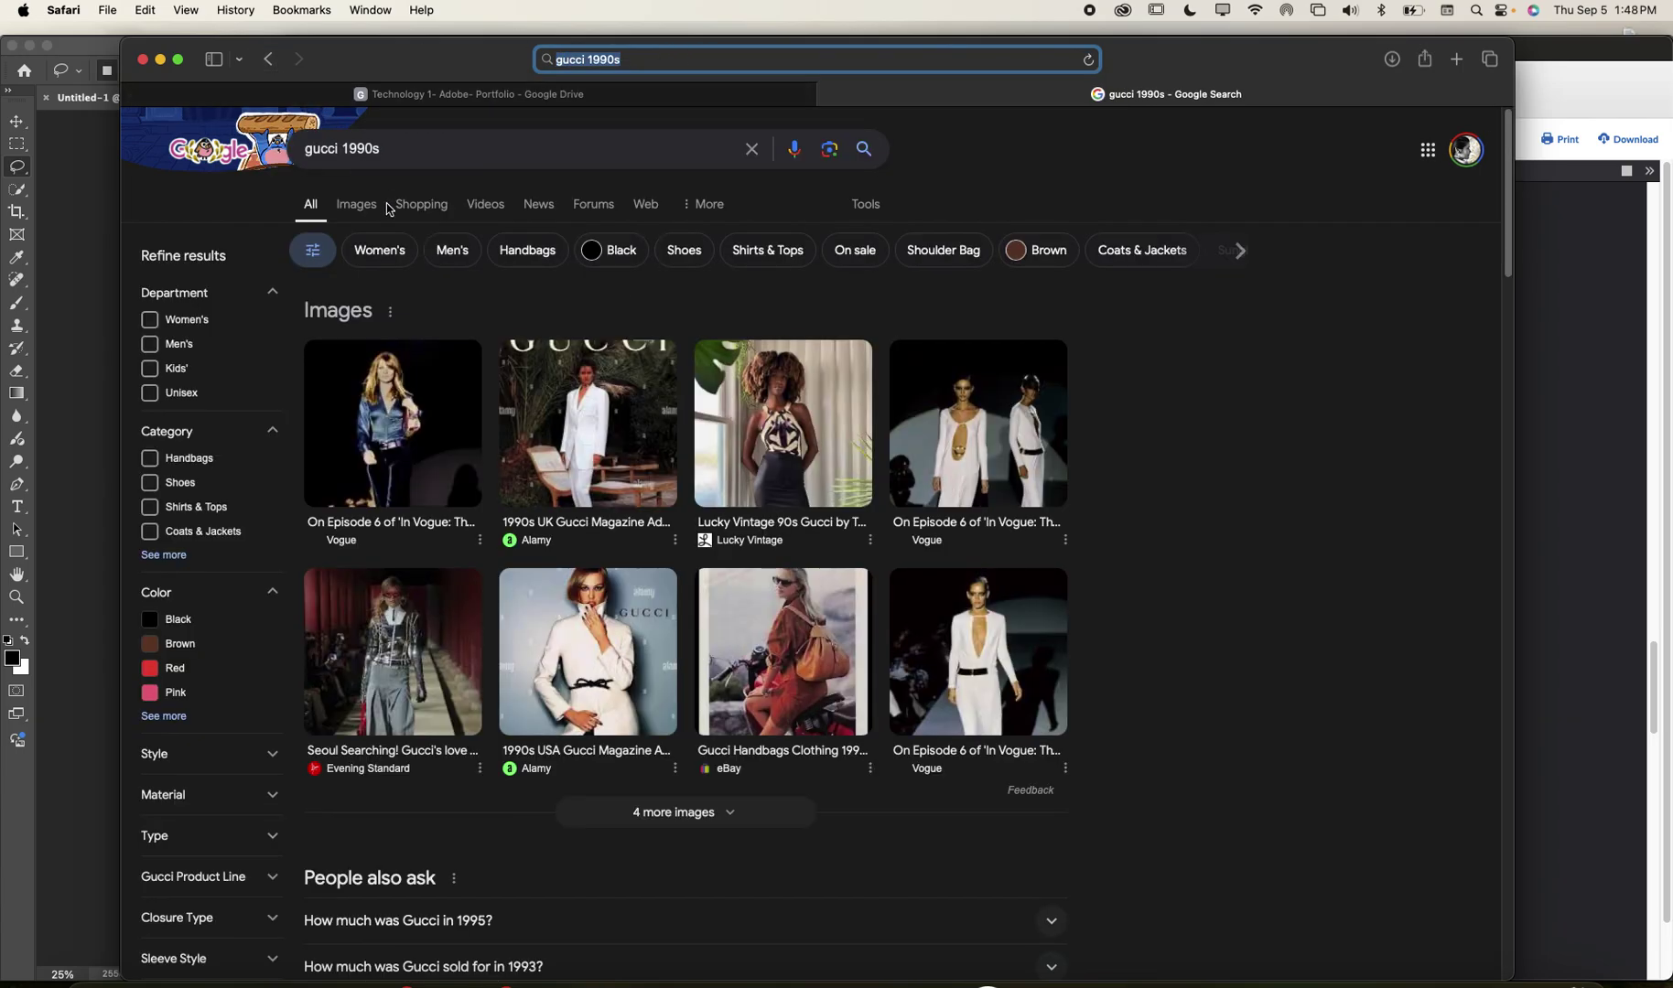
click(356, 204)
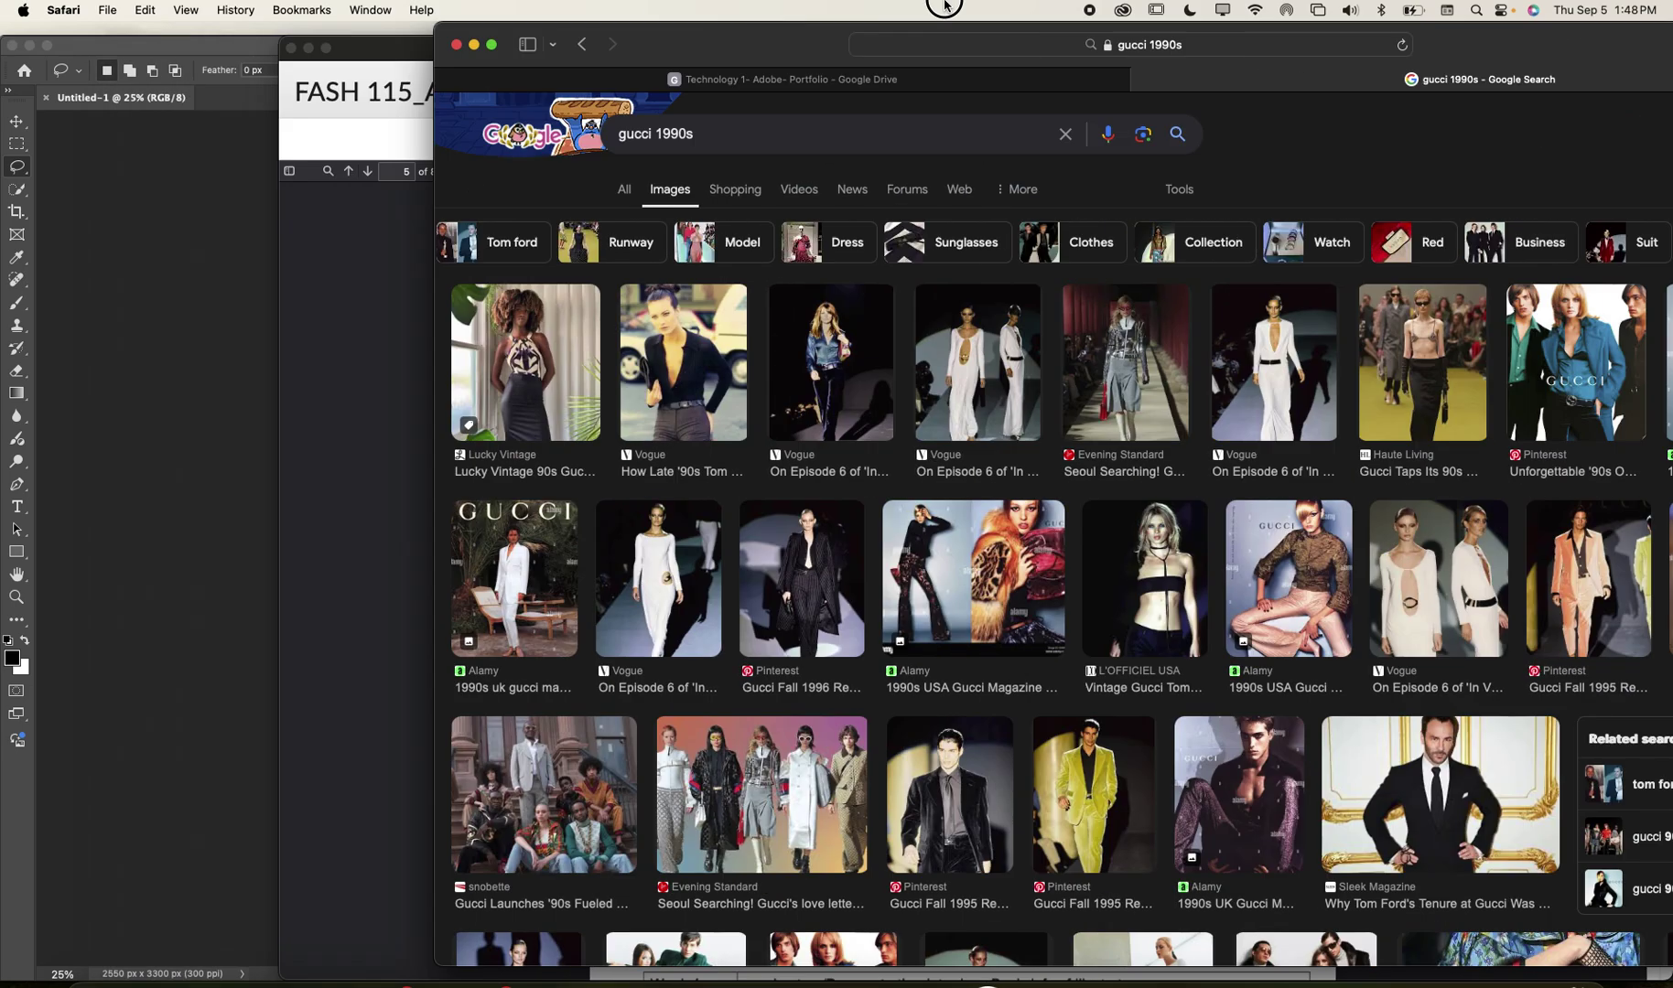
- Rearrange the browser and Photoshop windows and close the syllabus PDF window
drag(465, 58, 1343, 11)
click(270, 487)
click(281, 980)
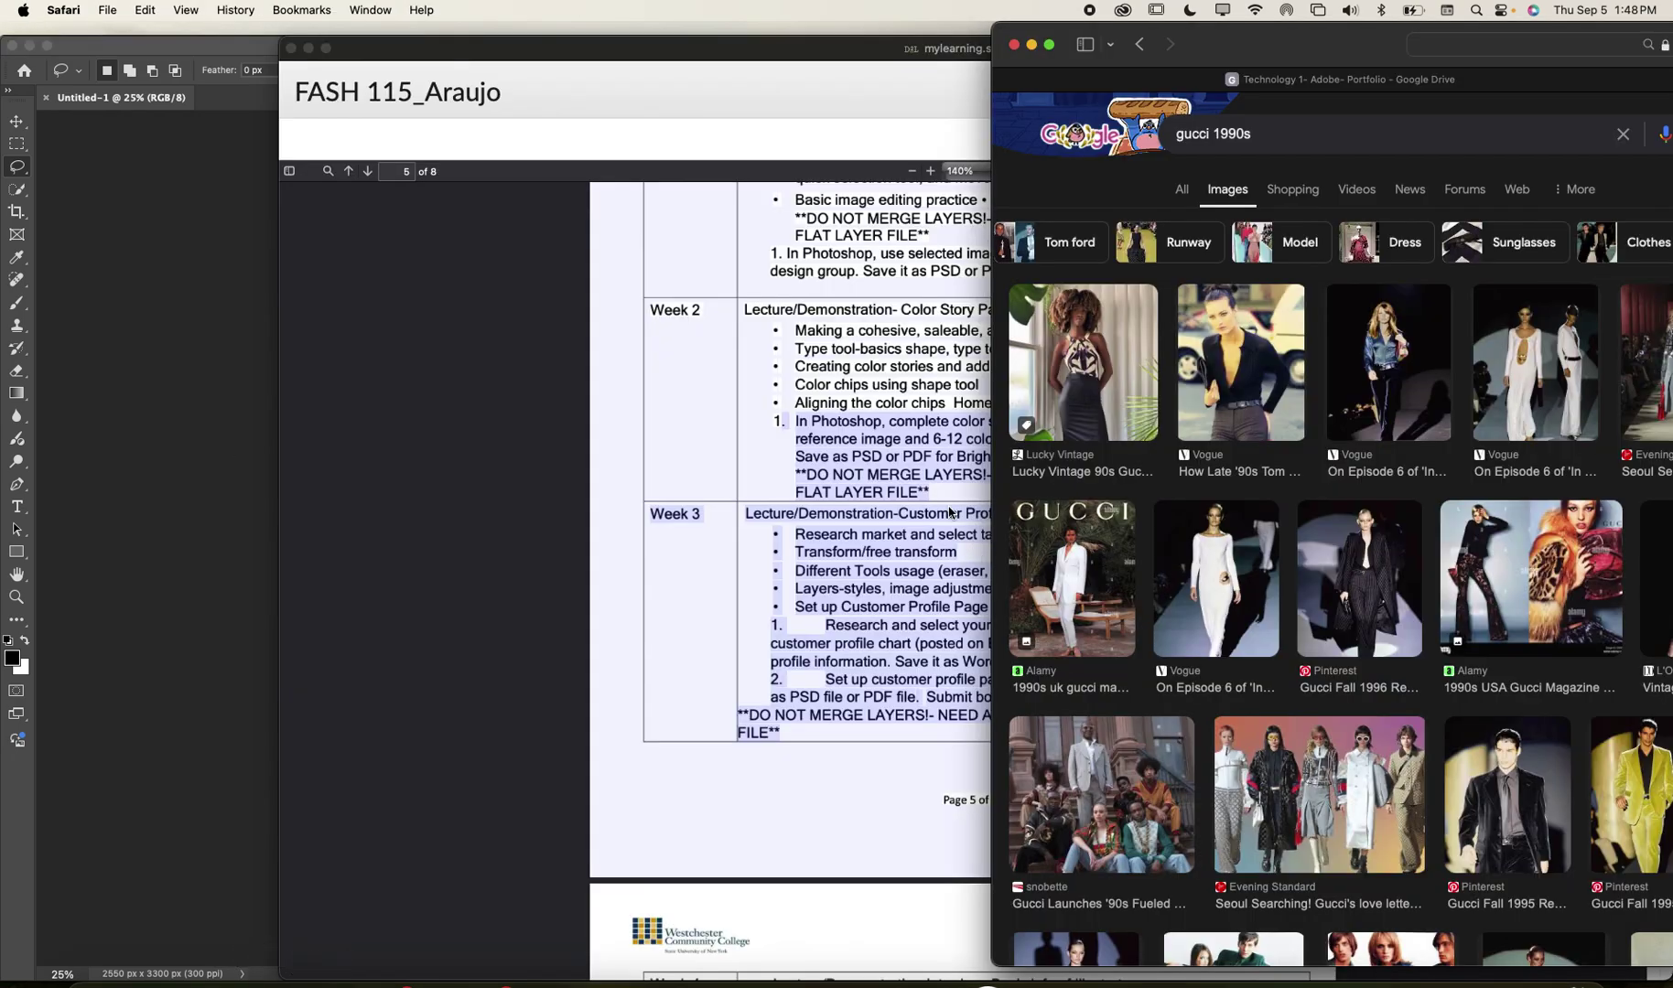
click(291, 50)
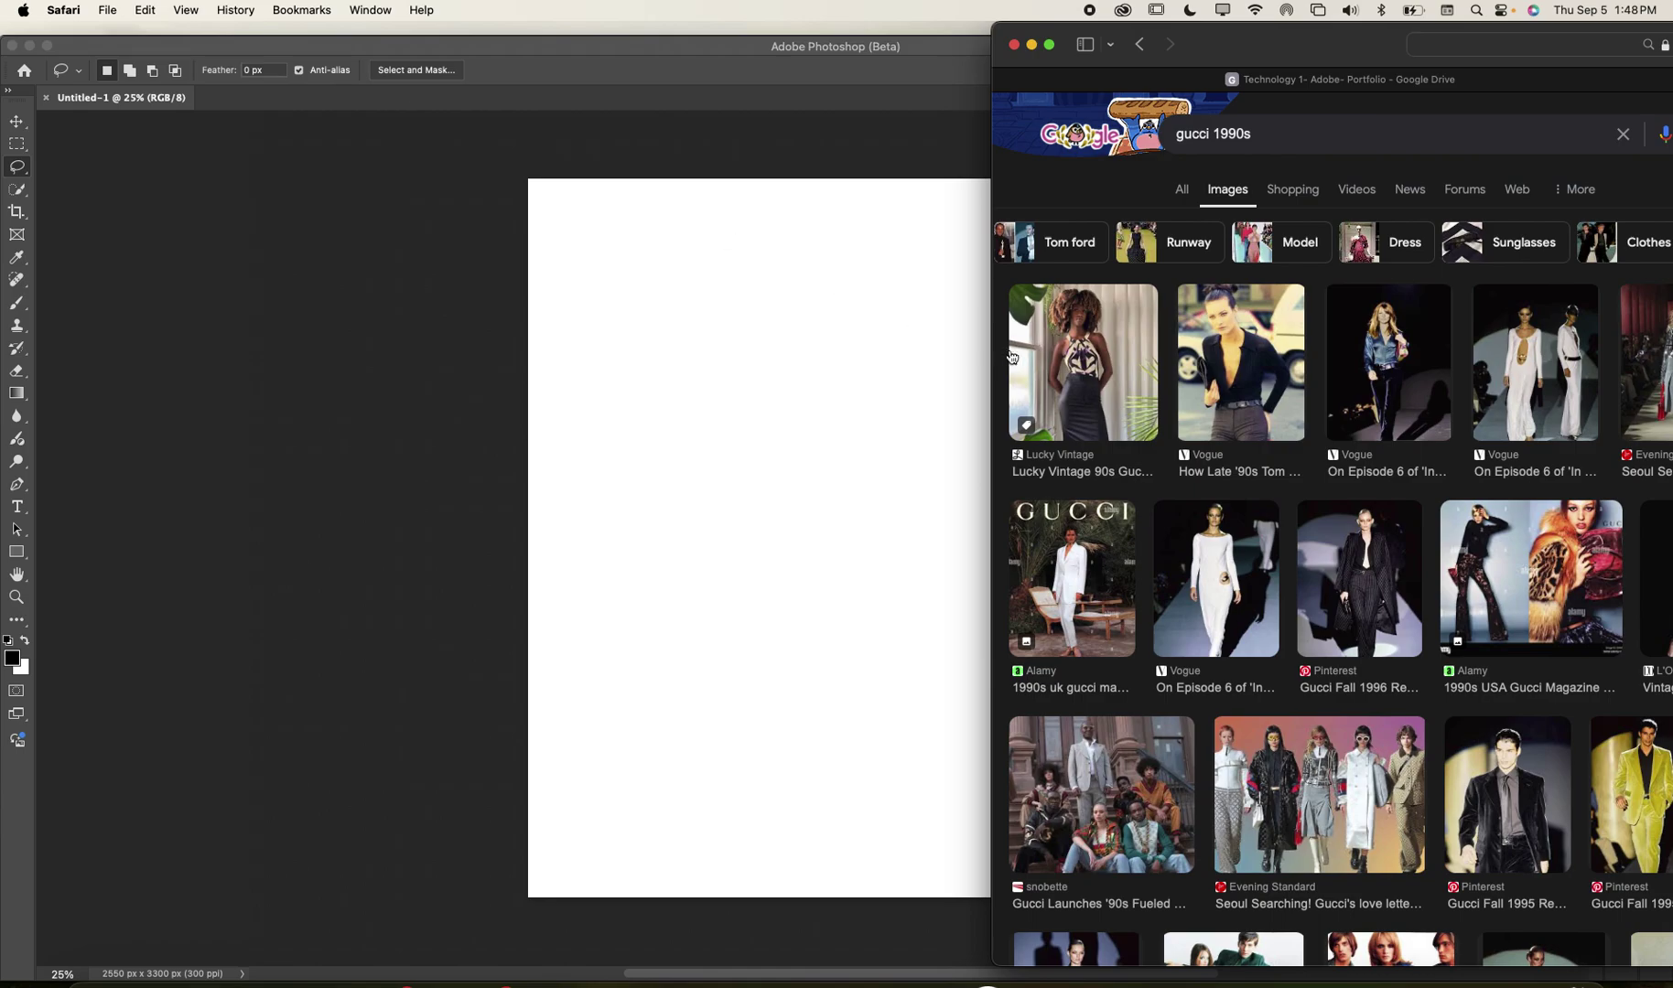
- Drop a Gucci runway photo onto the canvas, cancel its enlargement, and delete the layer
drag(1392, 358, 847, 452)
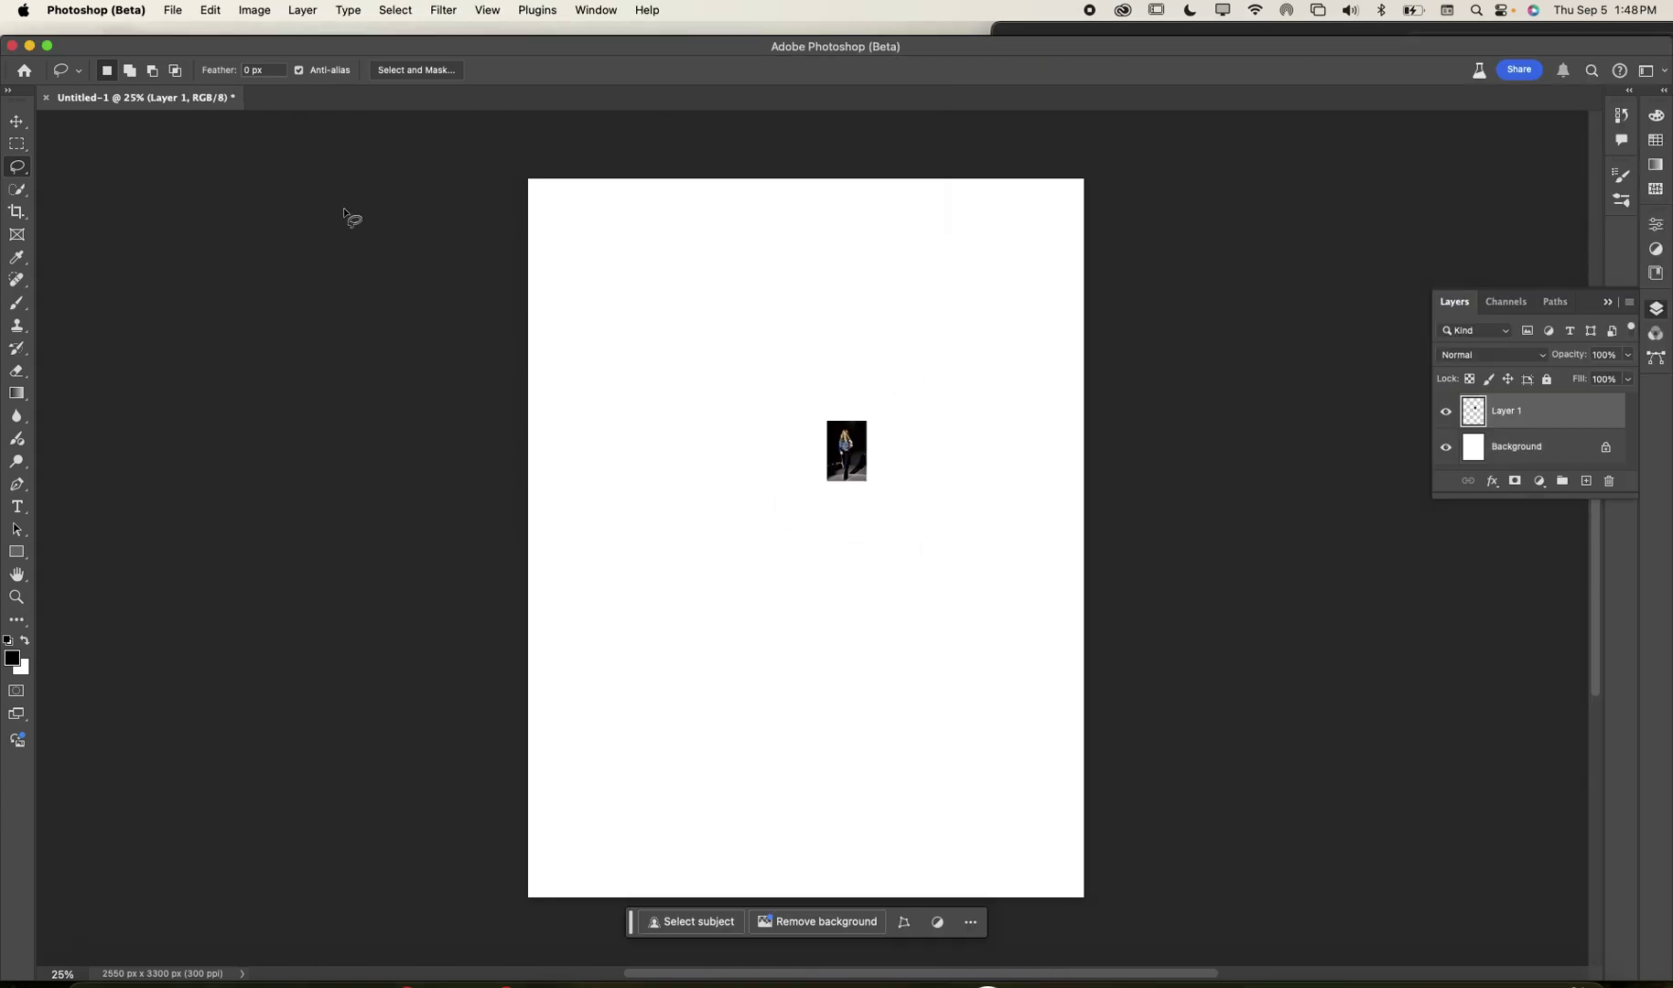
click(18, 121)
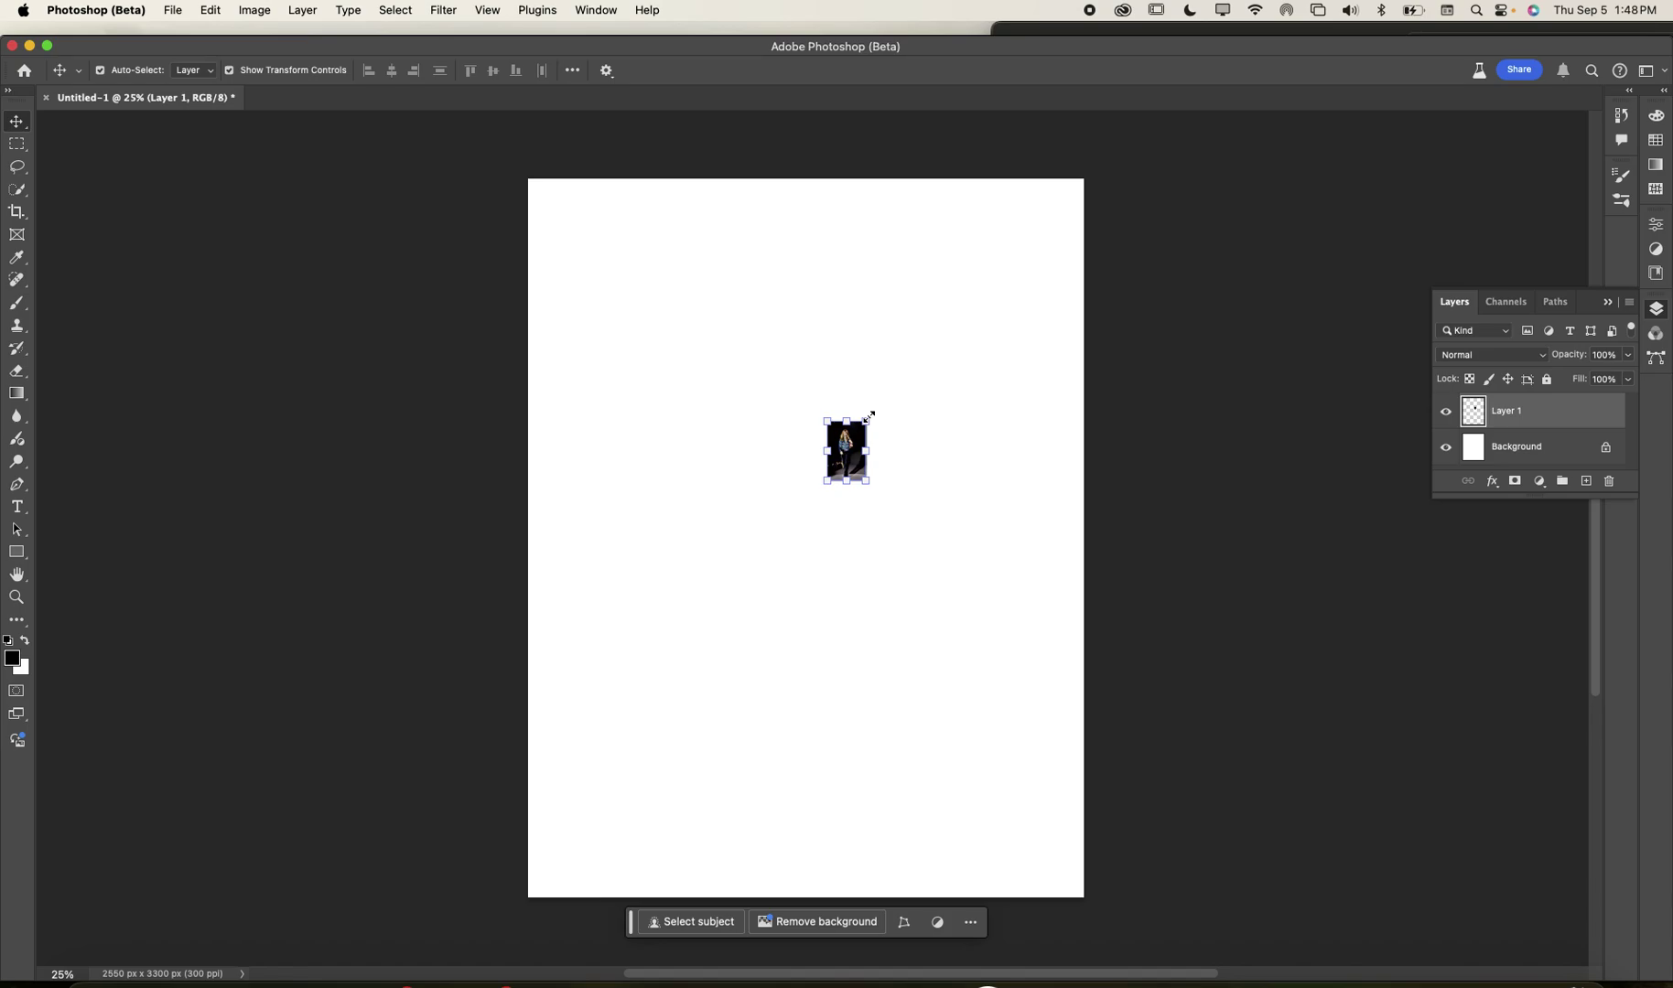
drag(869, 416, 1056, 204)
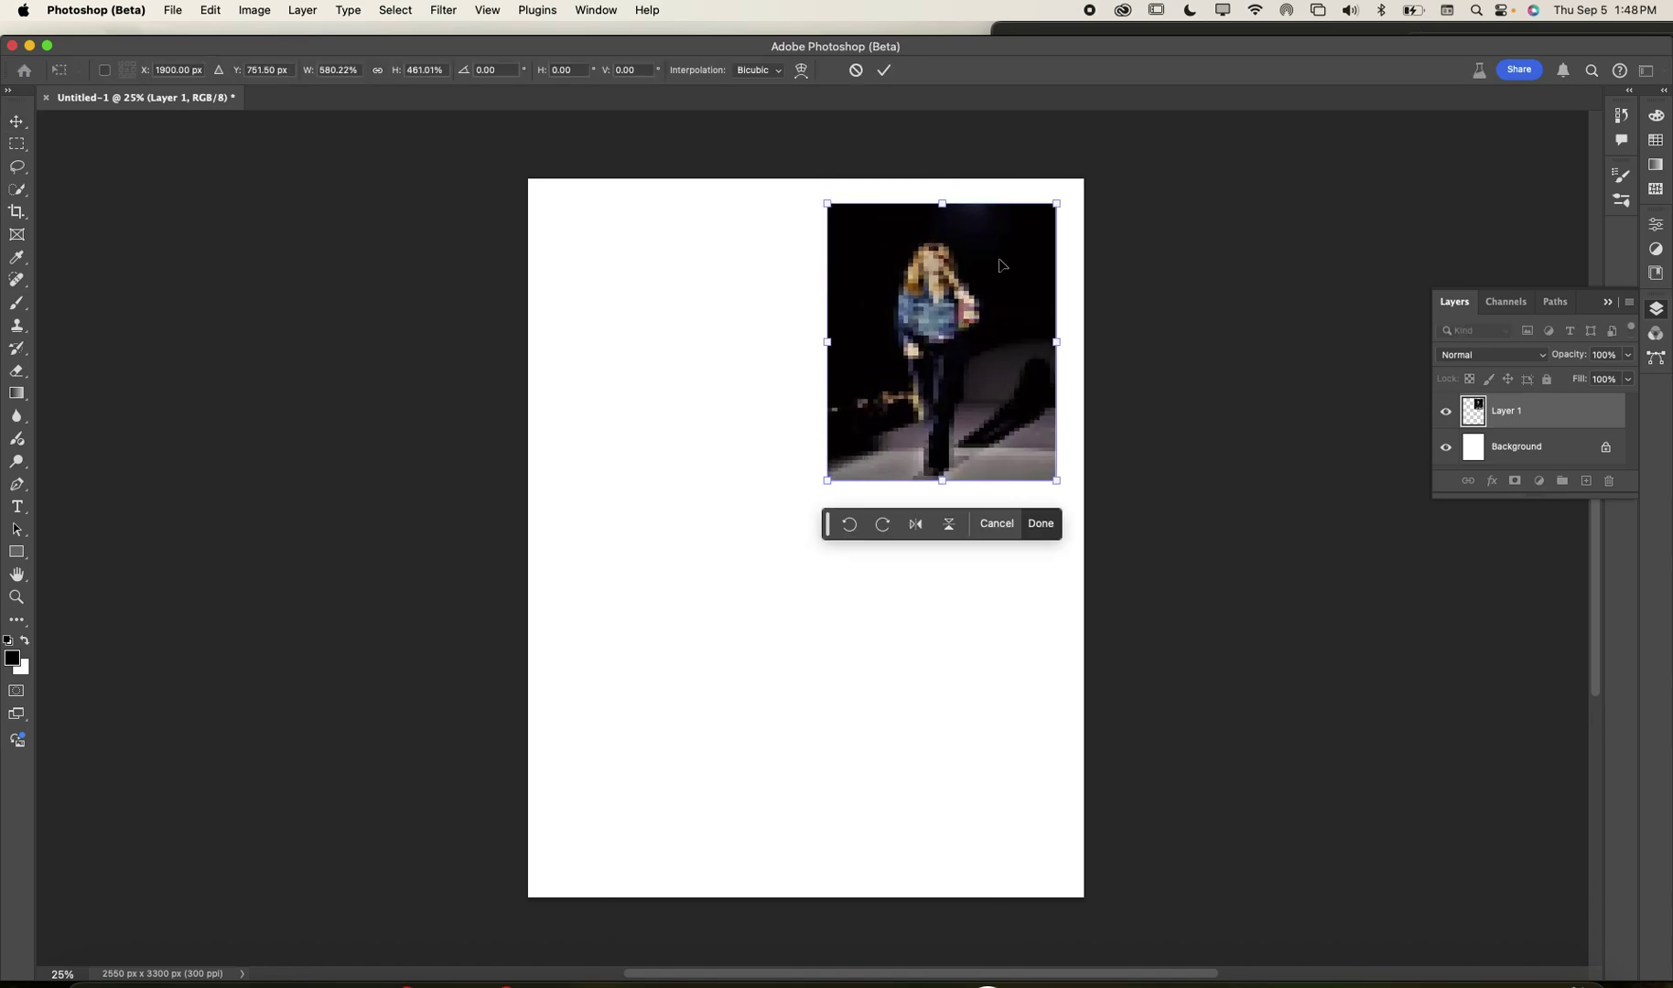
key(Escape)
key(Delete)
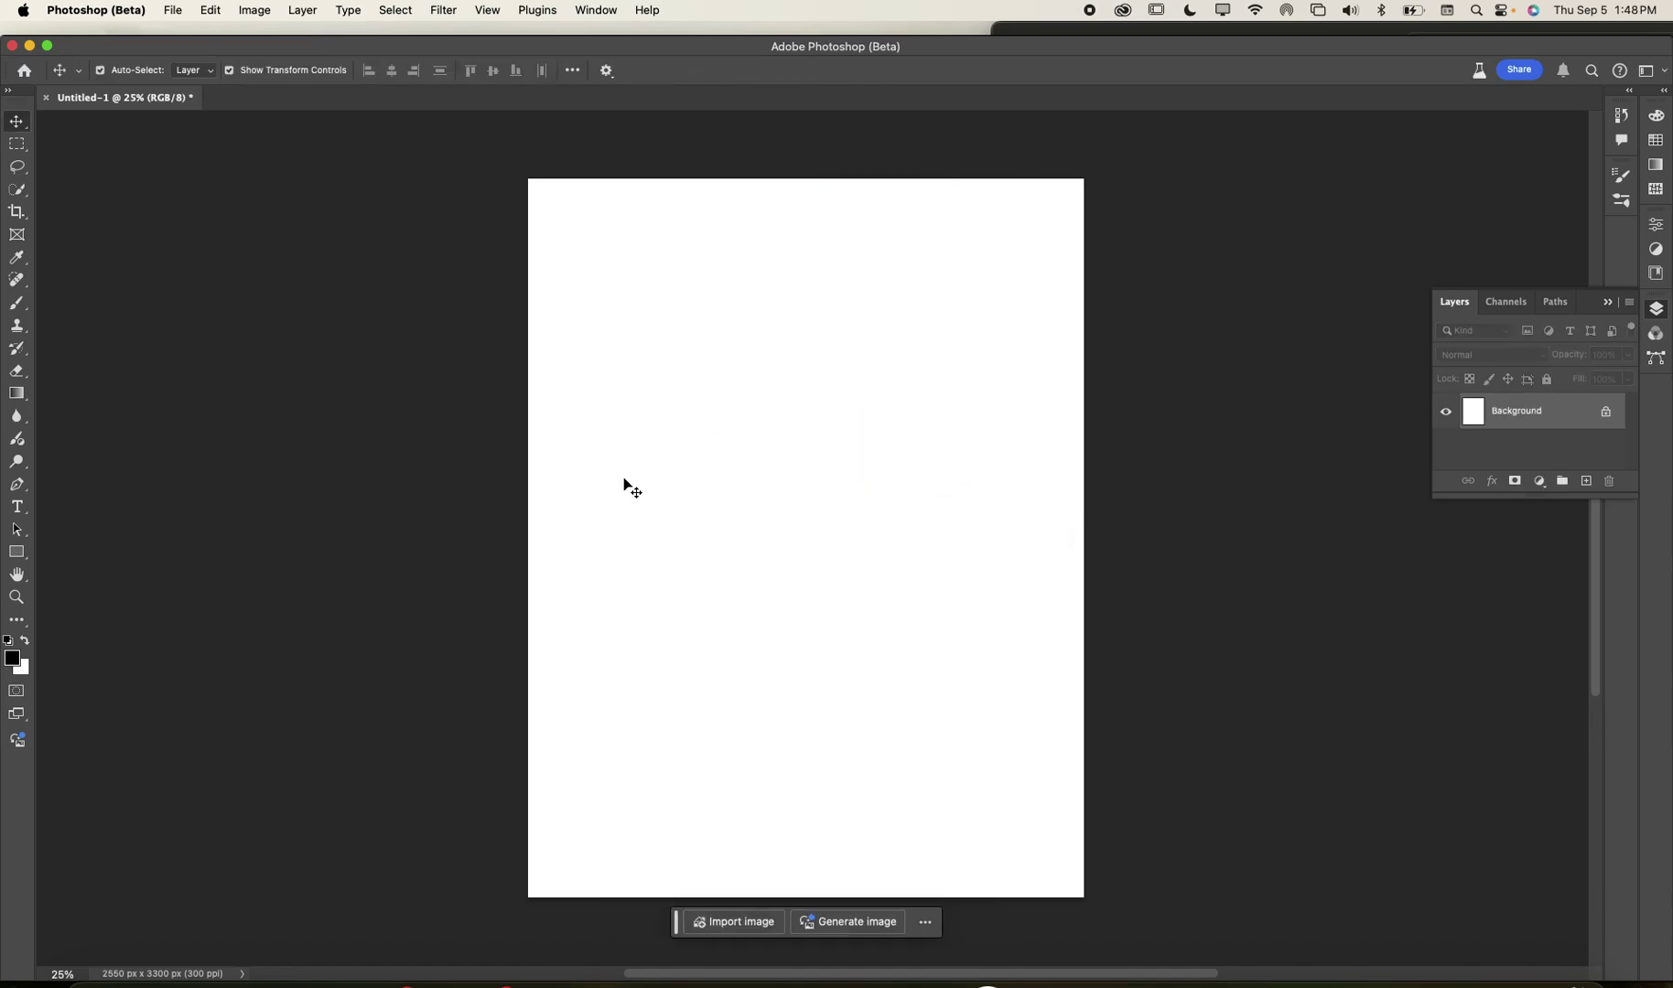
- Dismiss the Google Lens panel and preview the white-gown Vogue runway photo
click(241, 980)
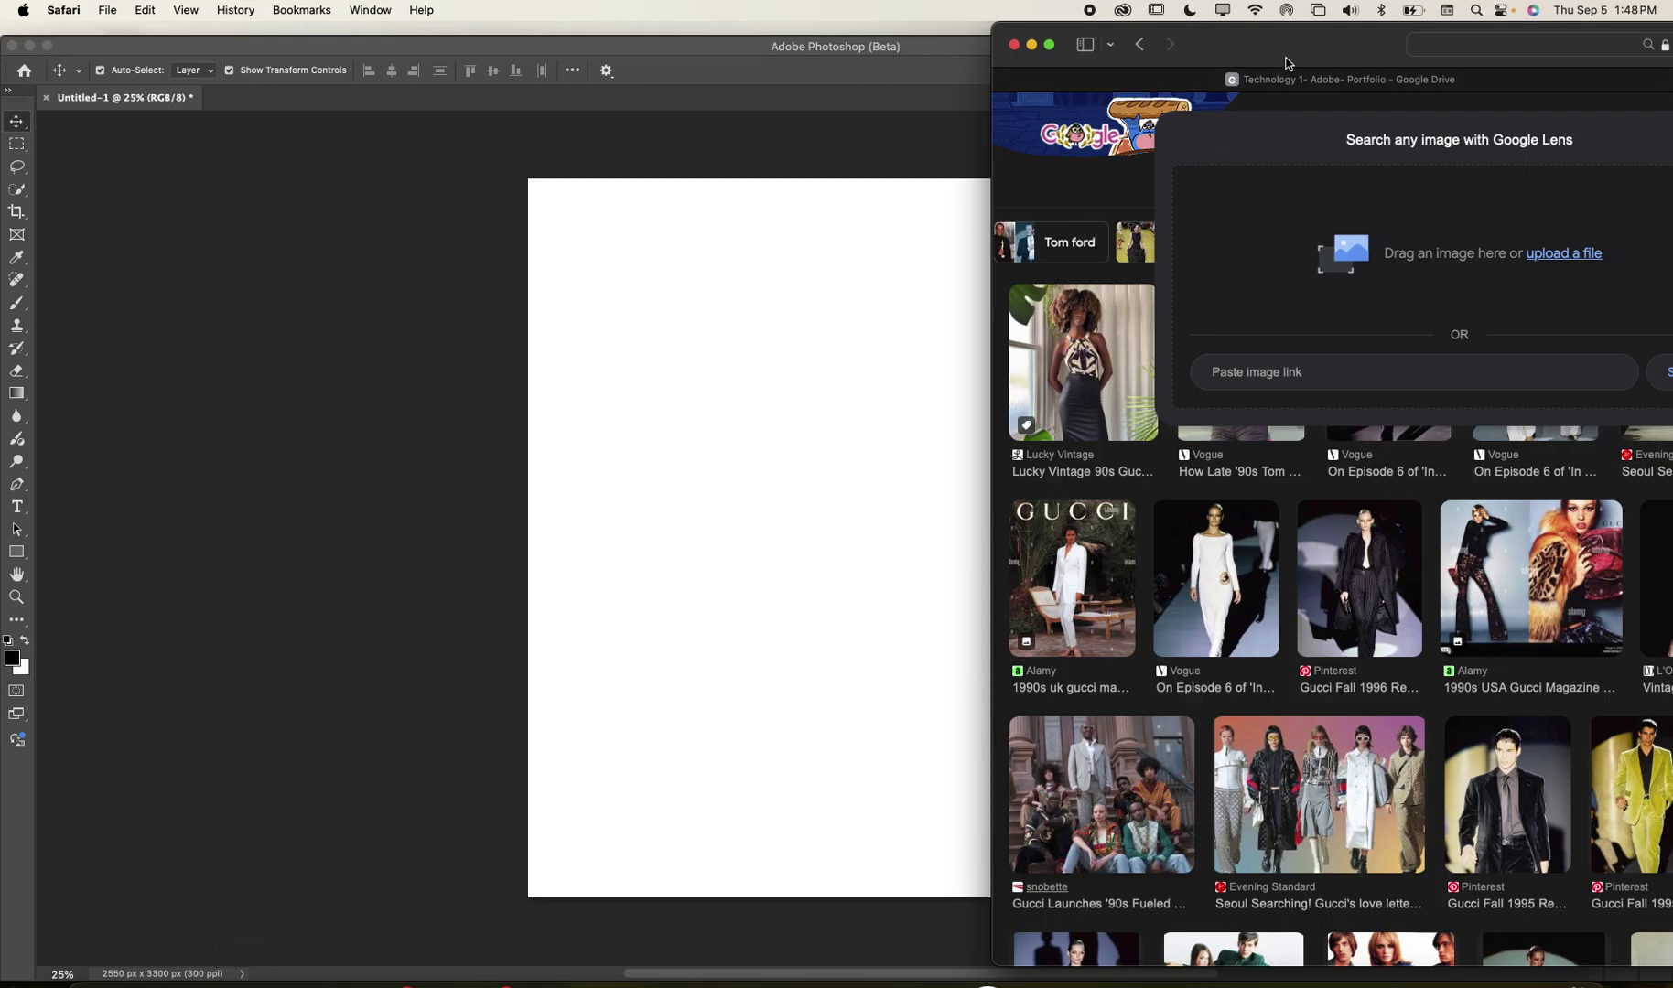
drag(1289, 61, 665, 74)
click(1114, 152)
click(1201, 353)
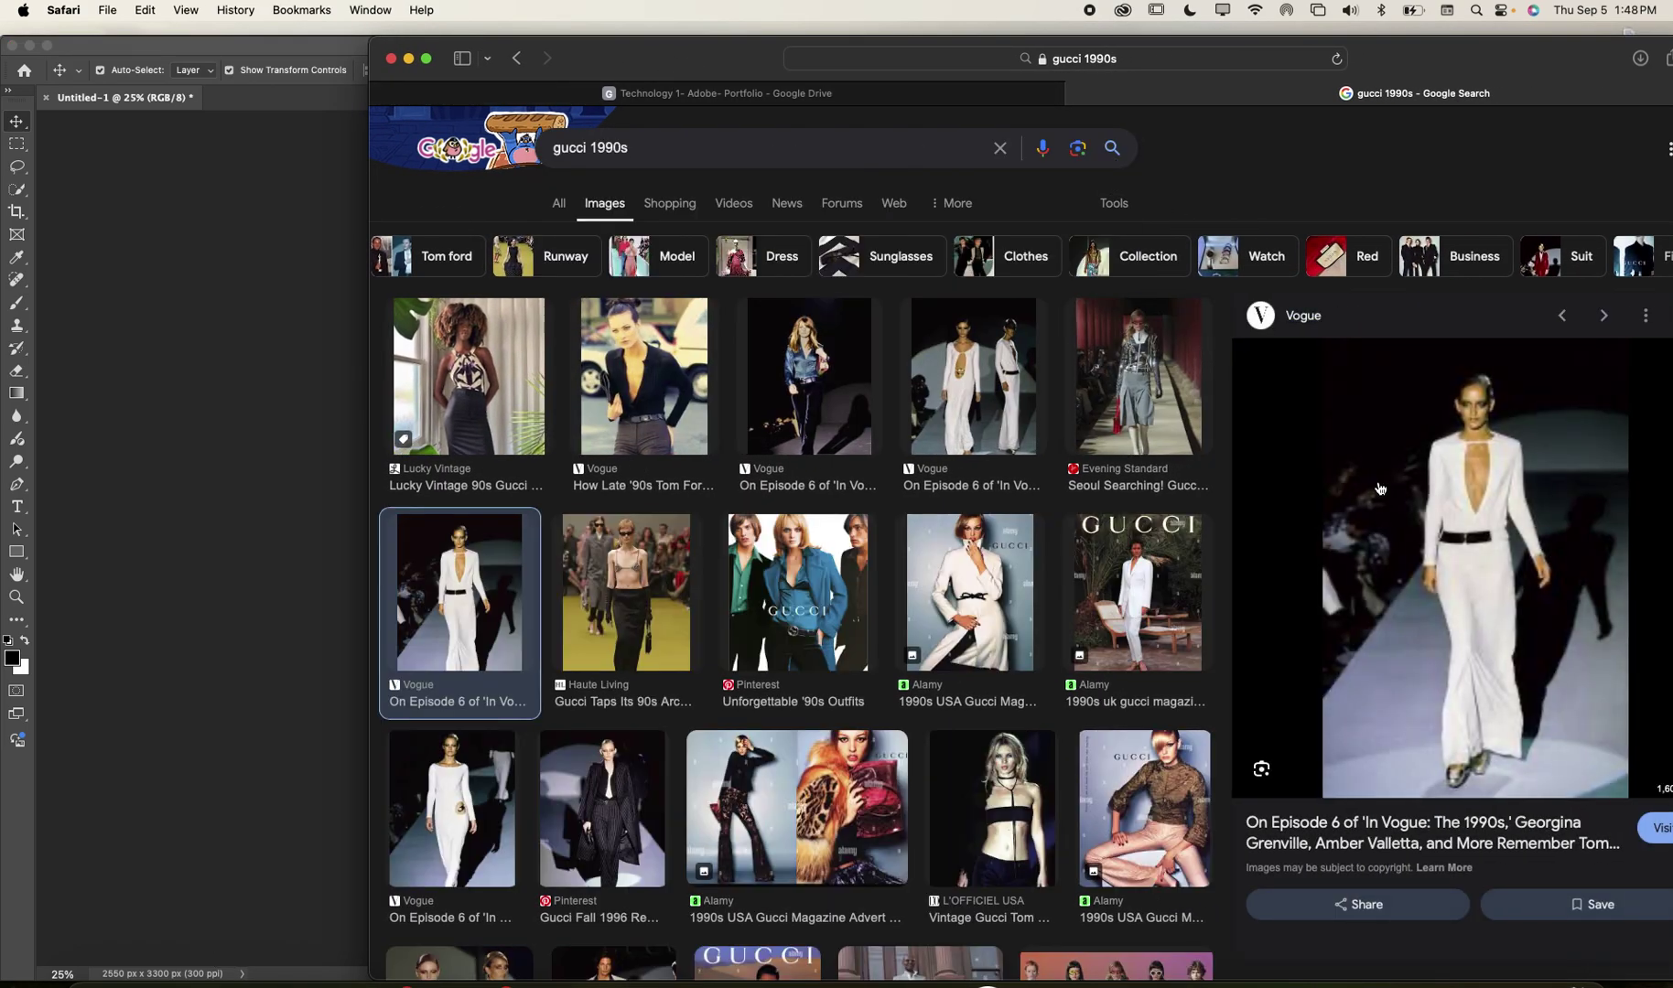
- Place the Vogue photo on the canvas, reposition it, delete the layer, and return to Safari
drag(735, 61, 970, 47)
drag(1628, 447, 1481, 457)
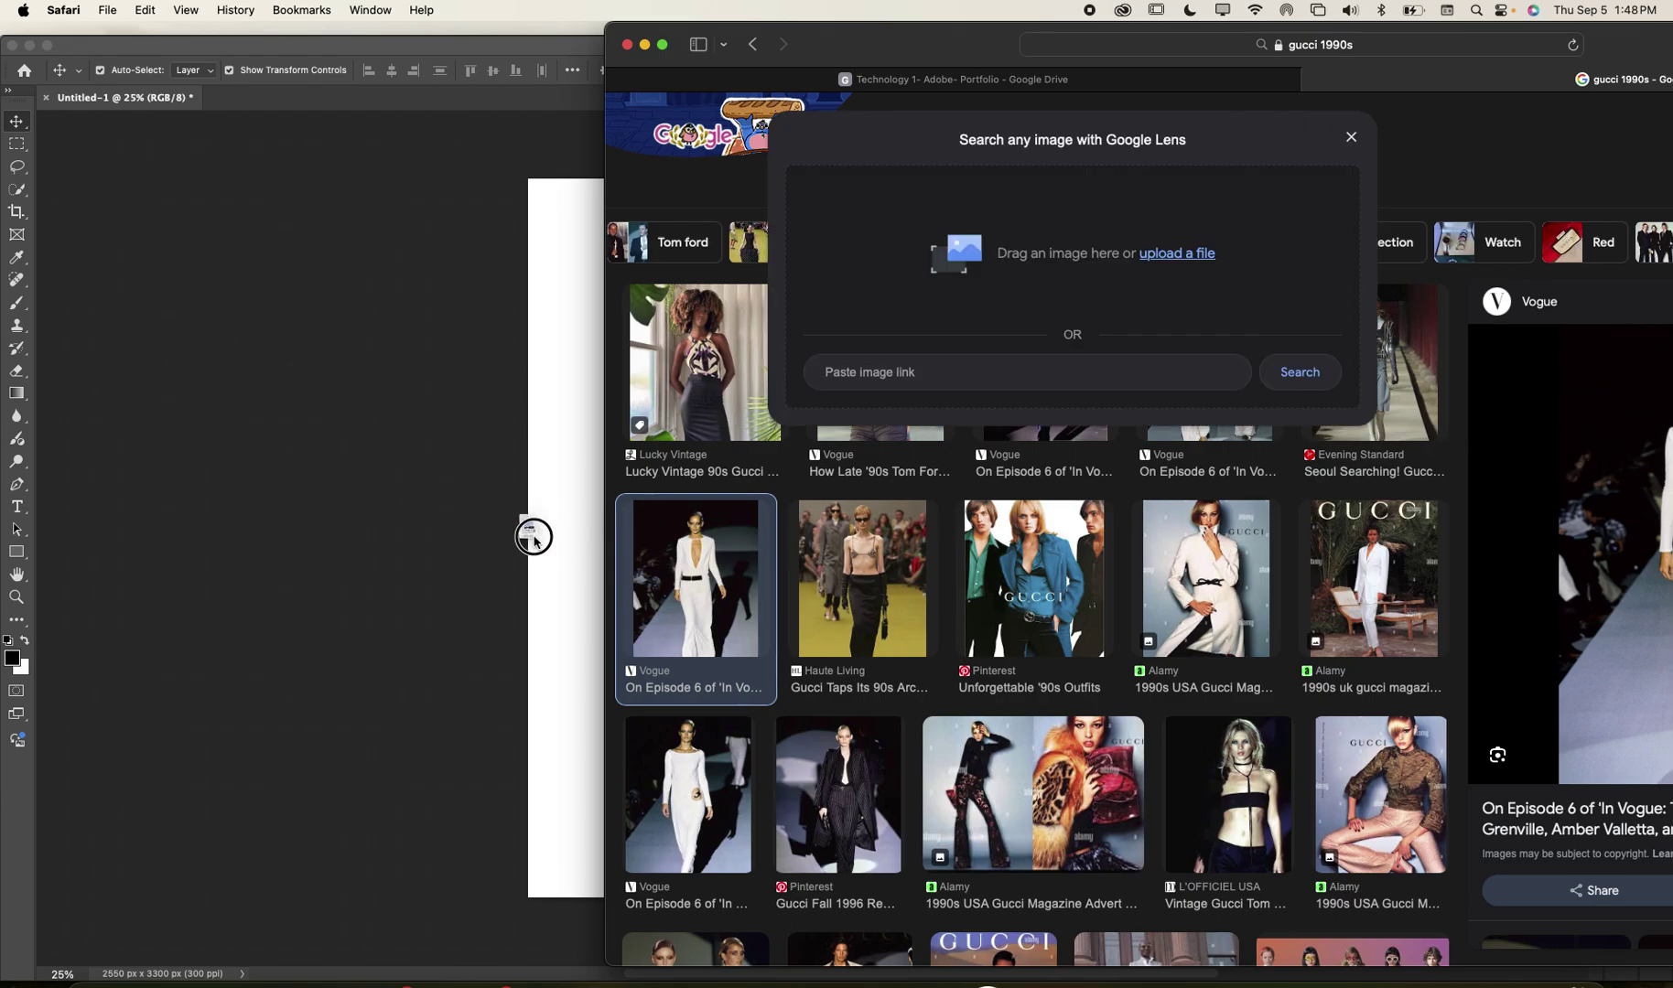
drag(1483, 457, 563, 529)
key(Return)
drag(635, 448, 716, 381)
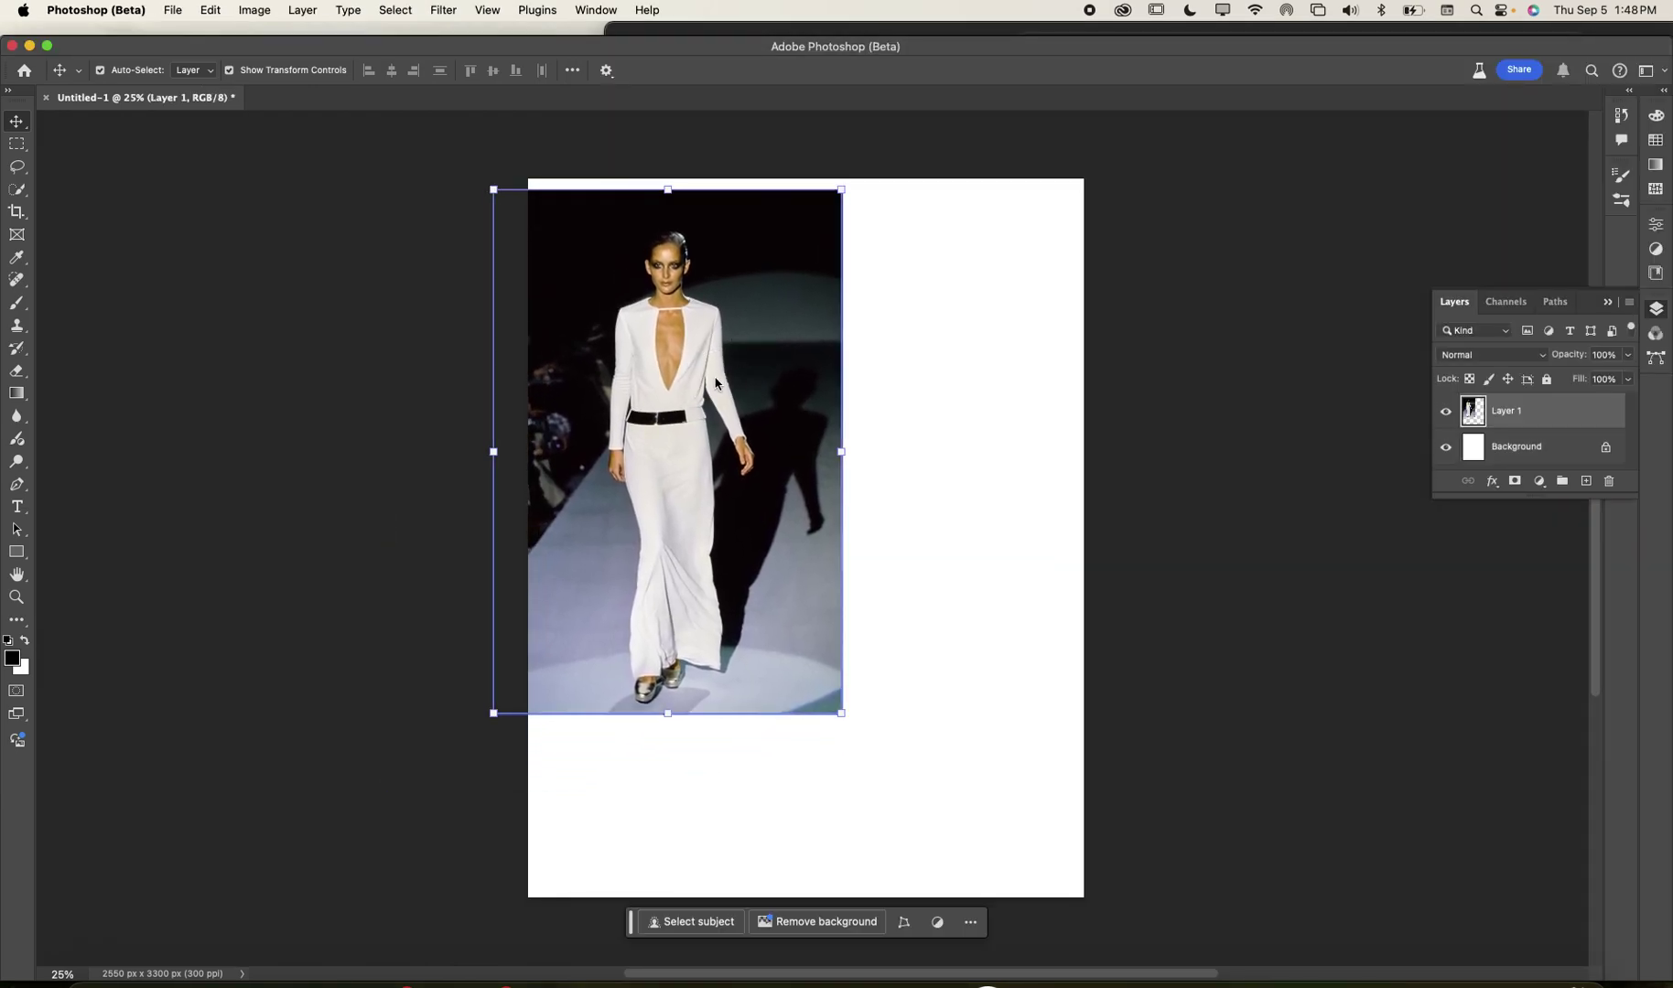
key(BackSpace)
click(242, 981)
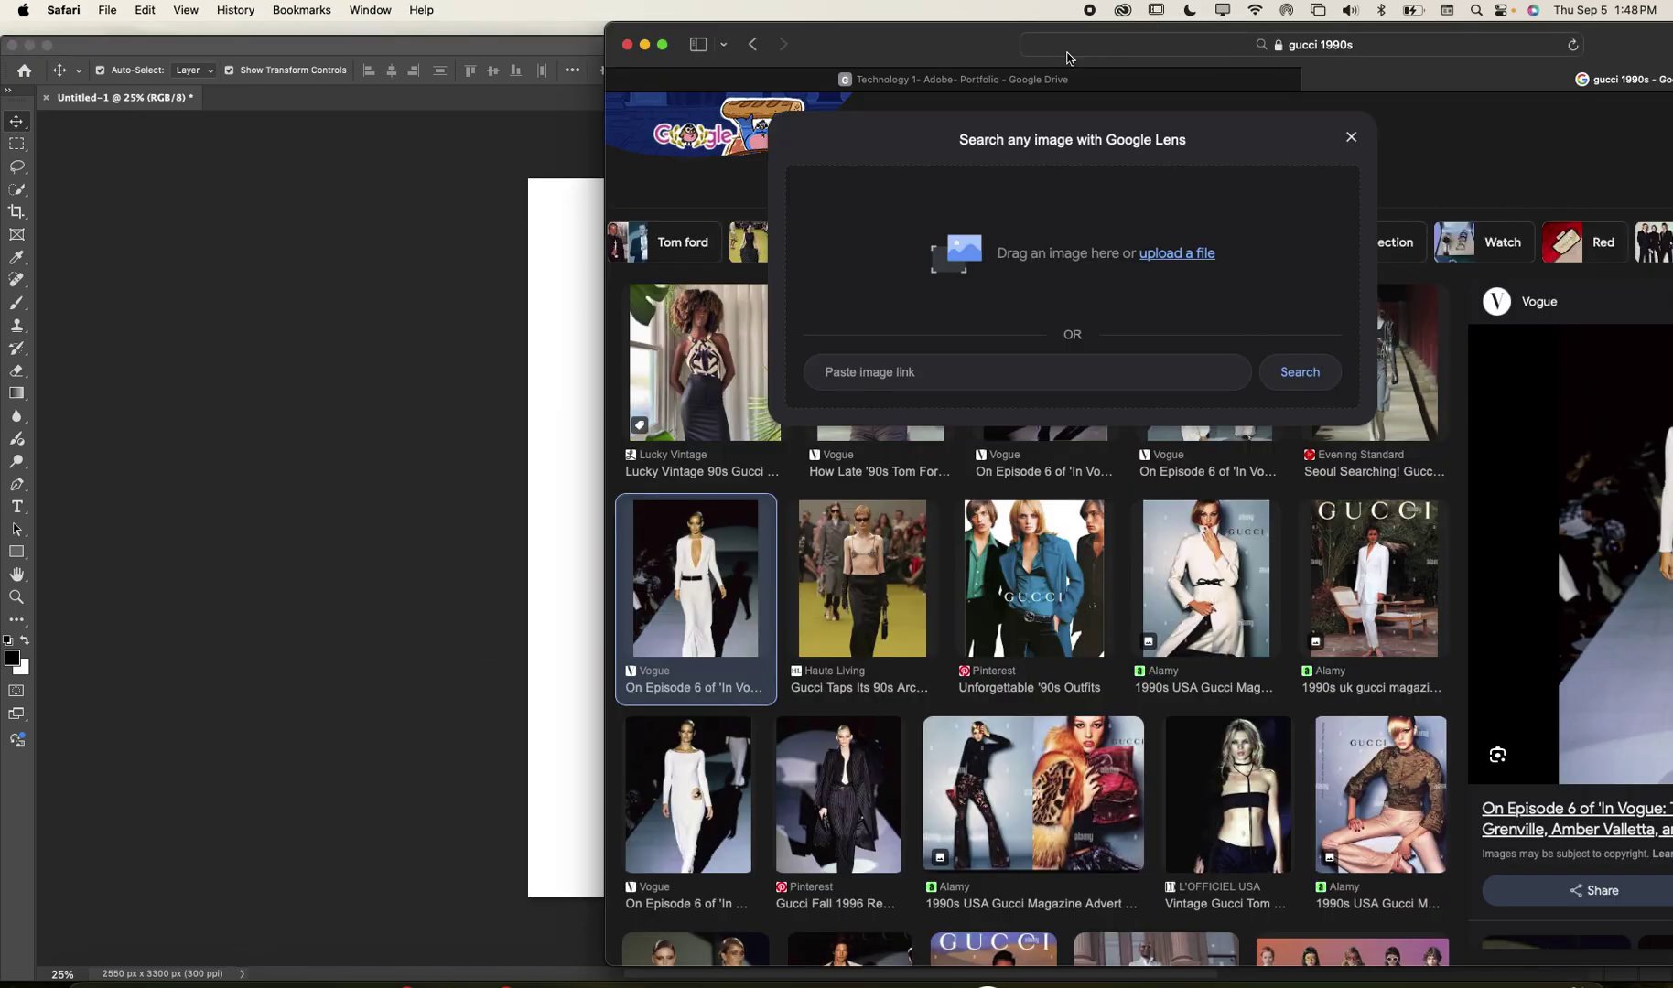
- Save the white-gown Vogue photo to Downloads and return to the blank Photoshop canvas
drag(974, 57, 550, 60)
right_click(1272, 571)
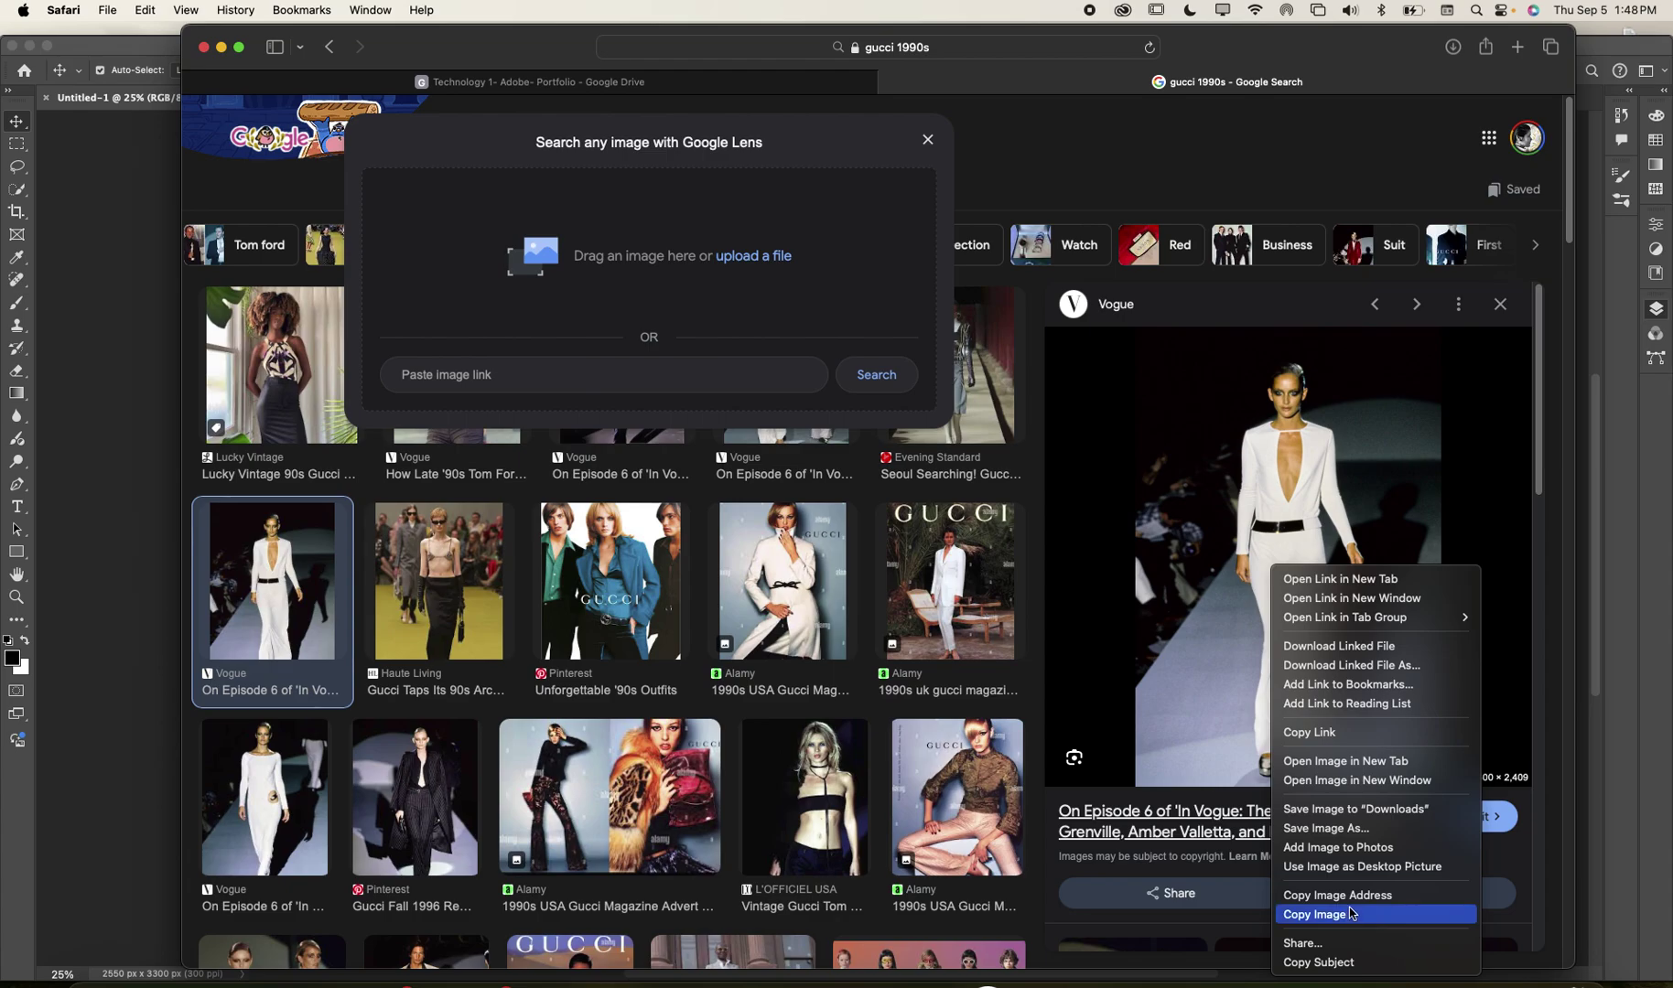
click(1368, 814)
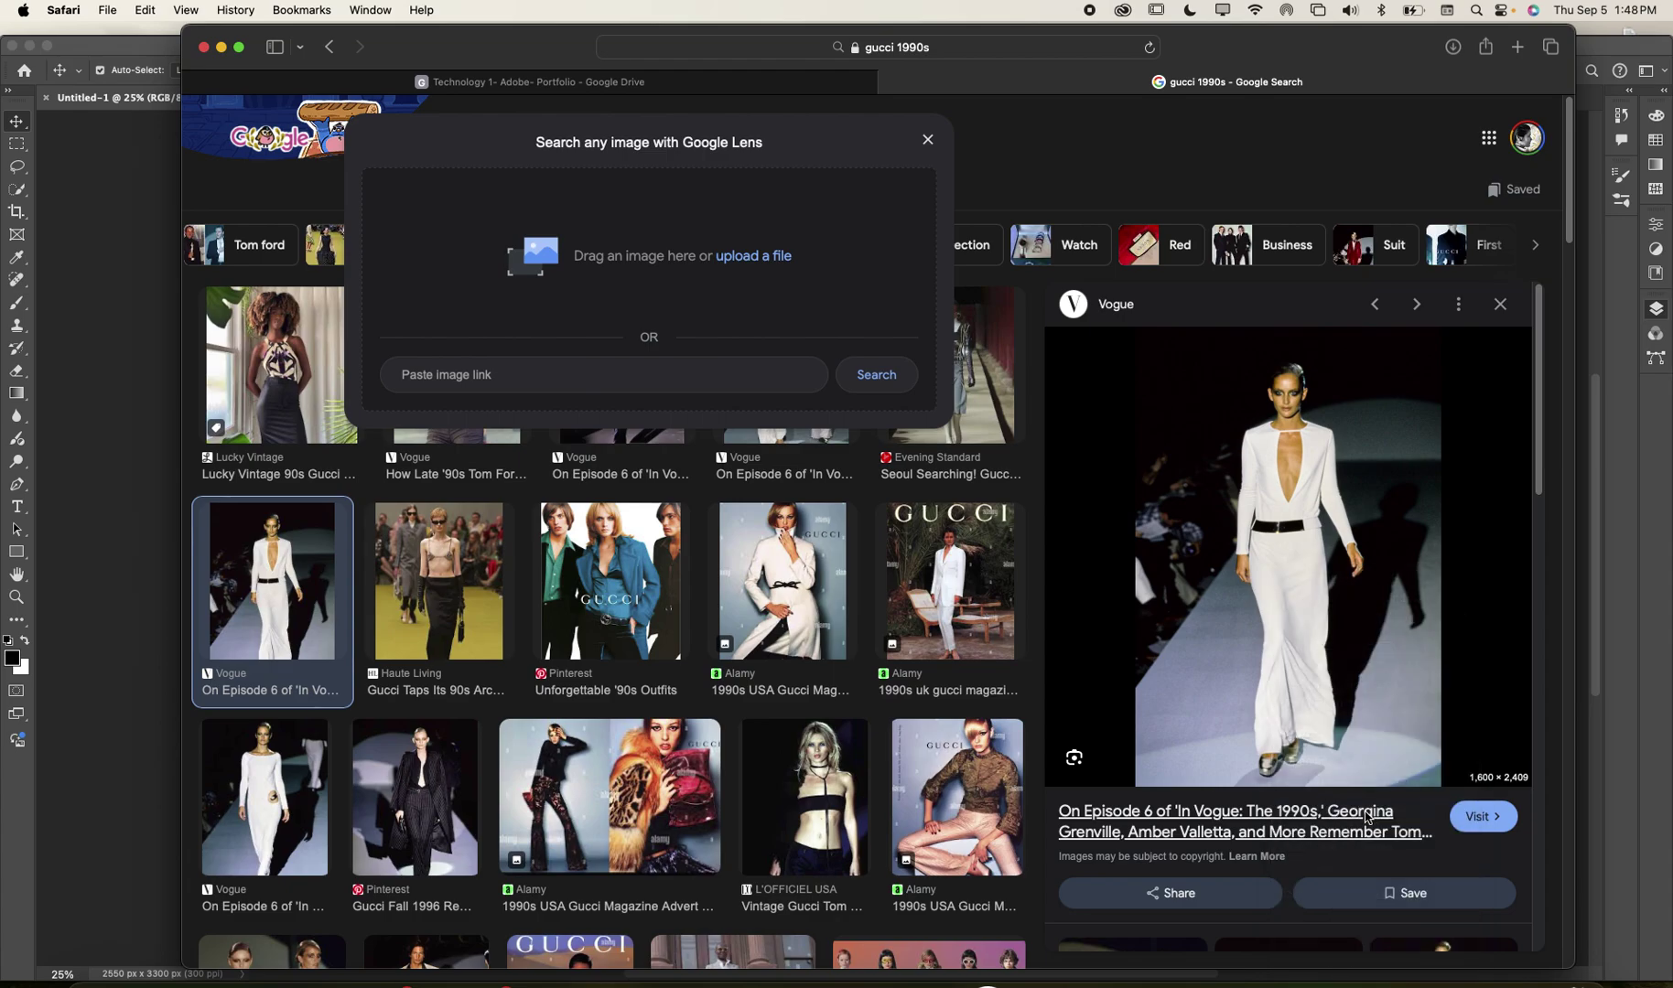
click(138, 706)
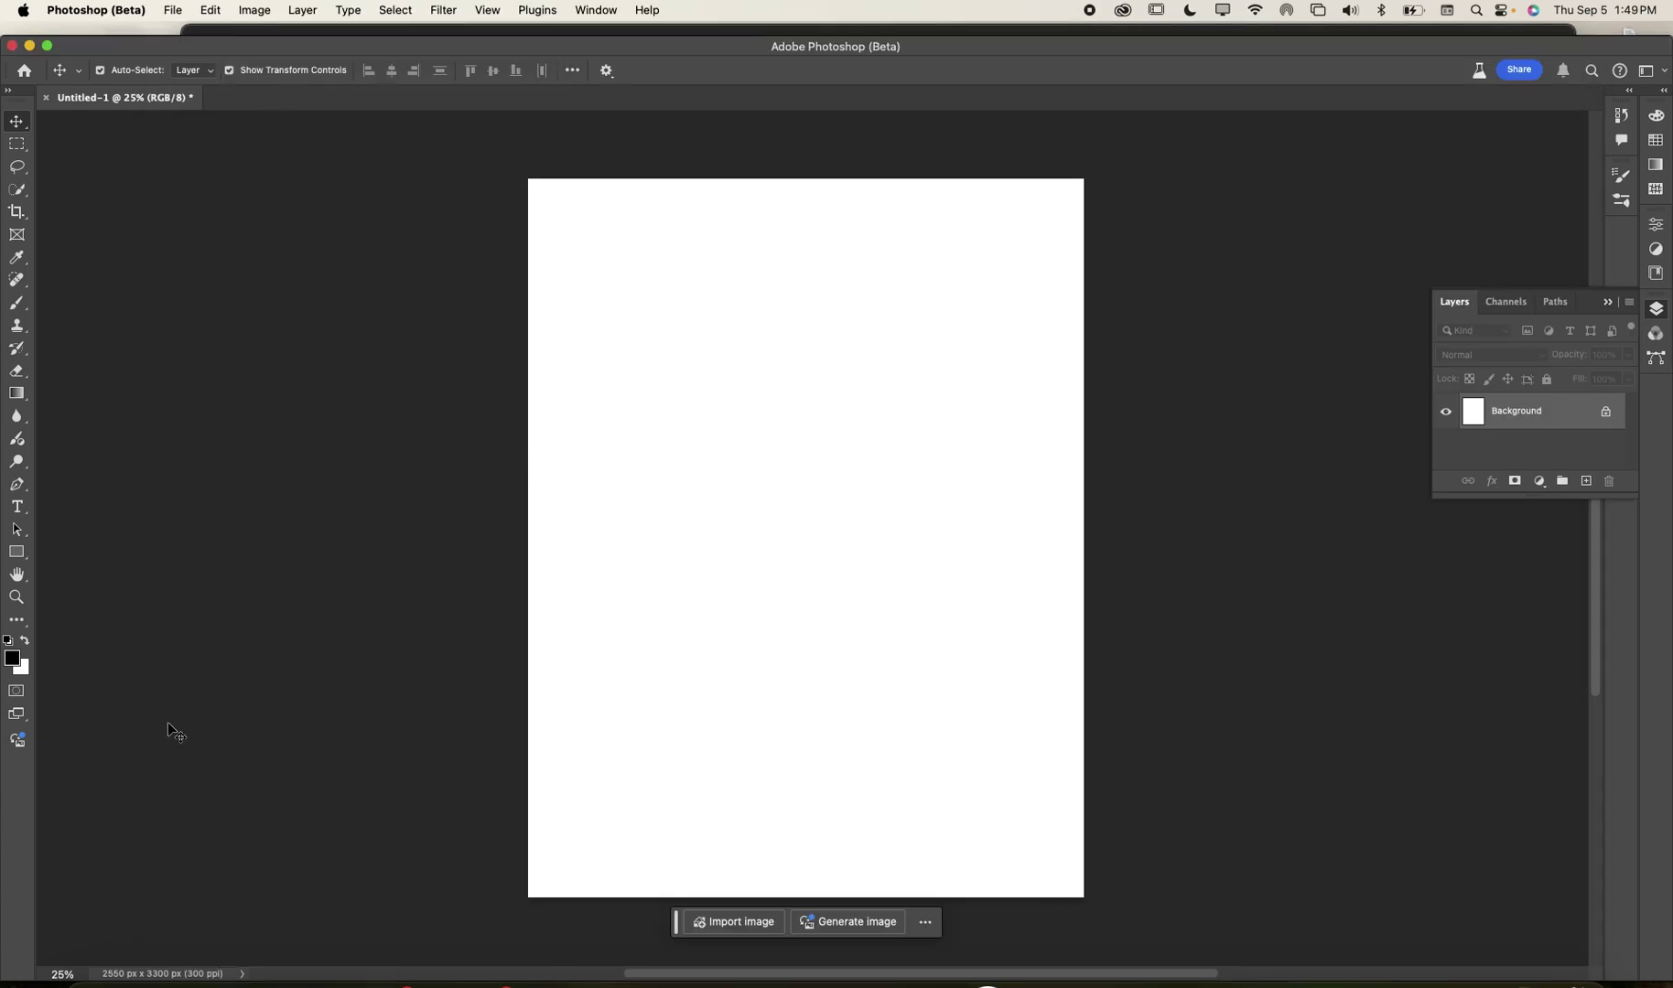
click(172, 11)
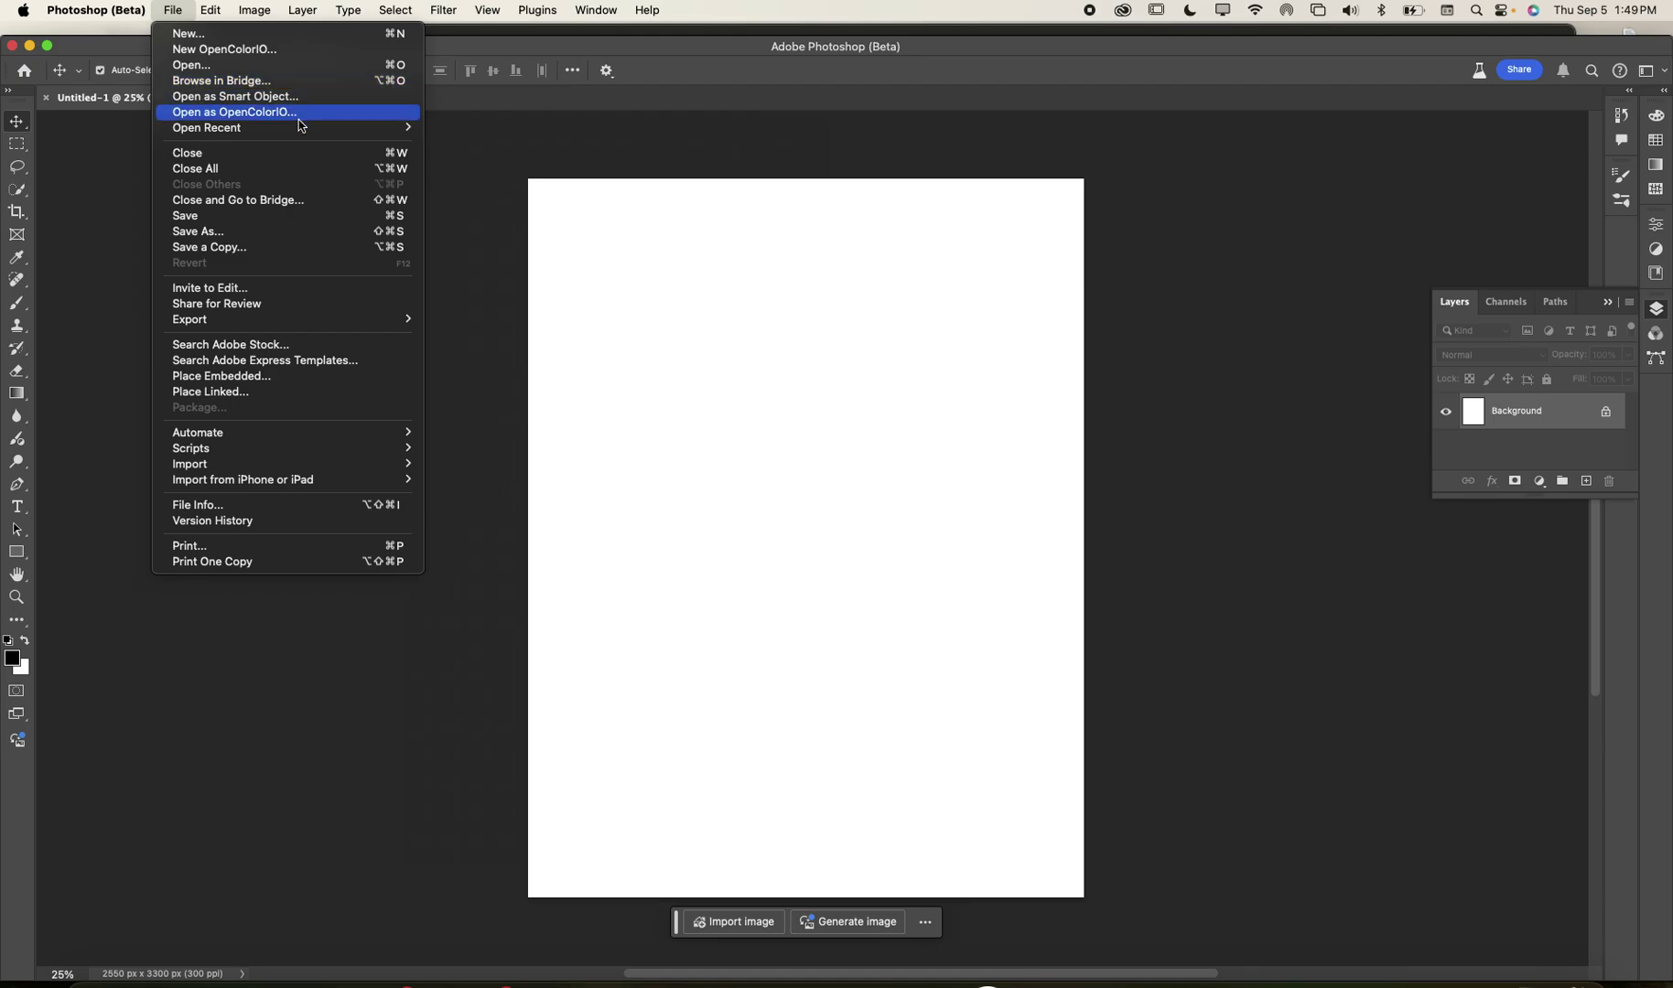
mouse_move(189, 319)
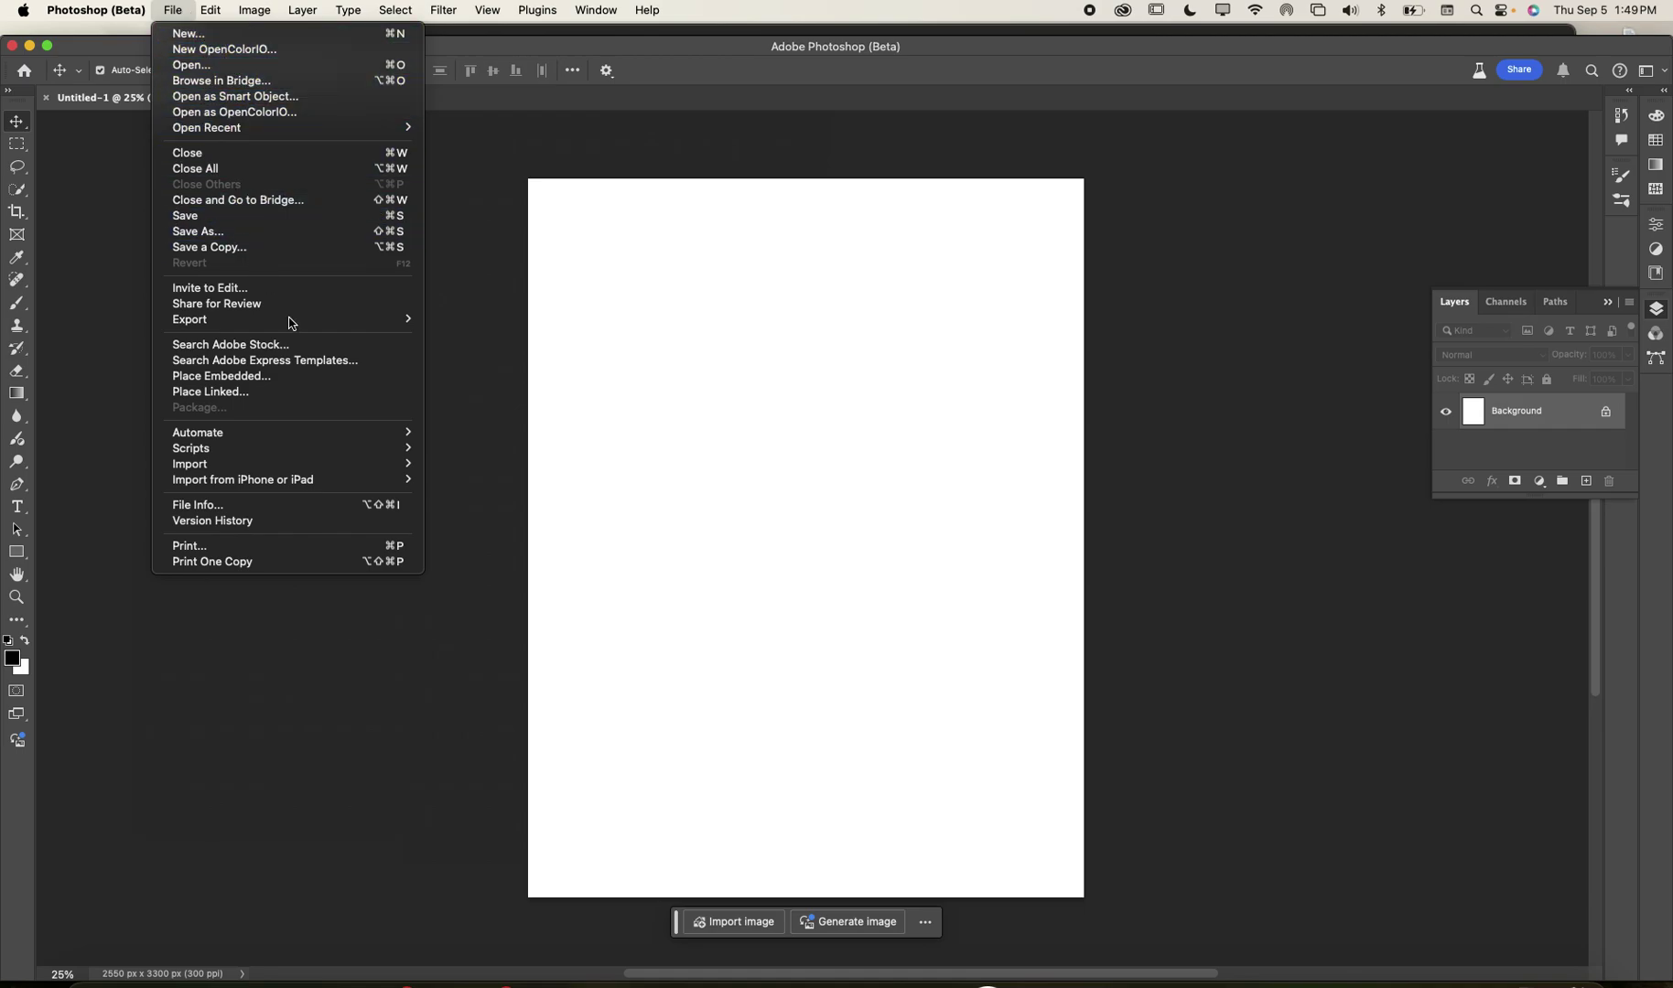
click(1032, 650)
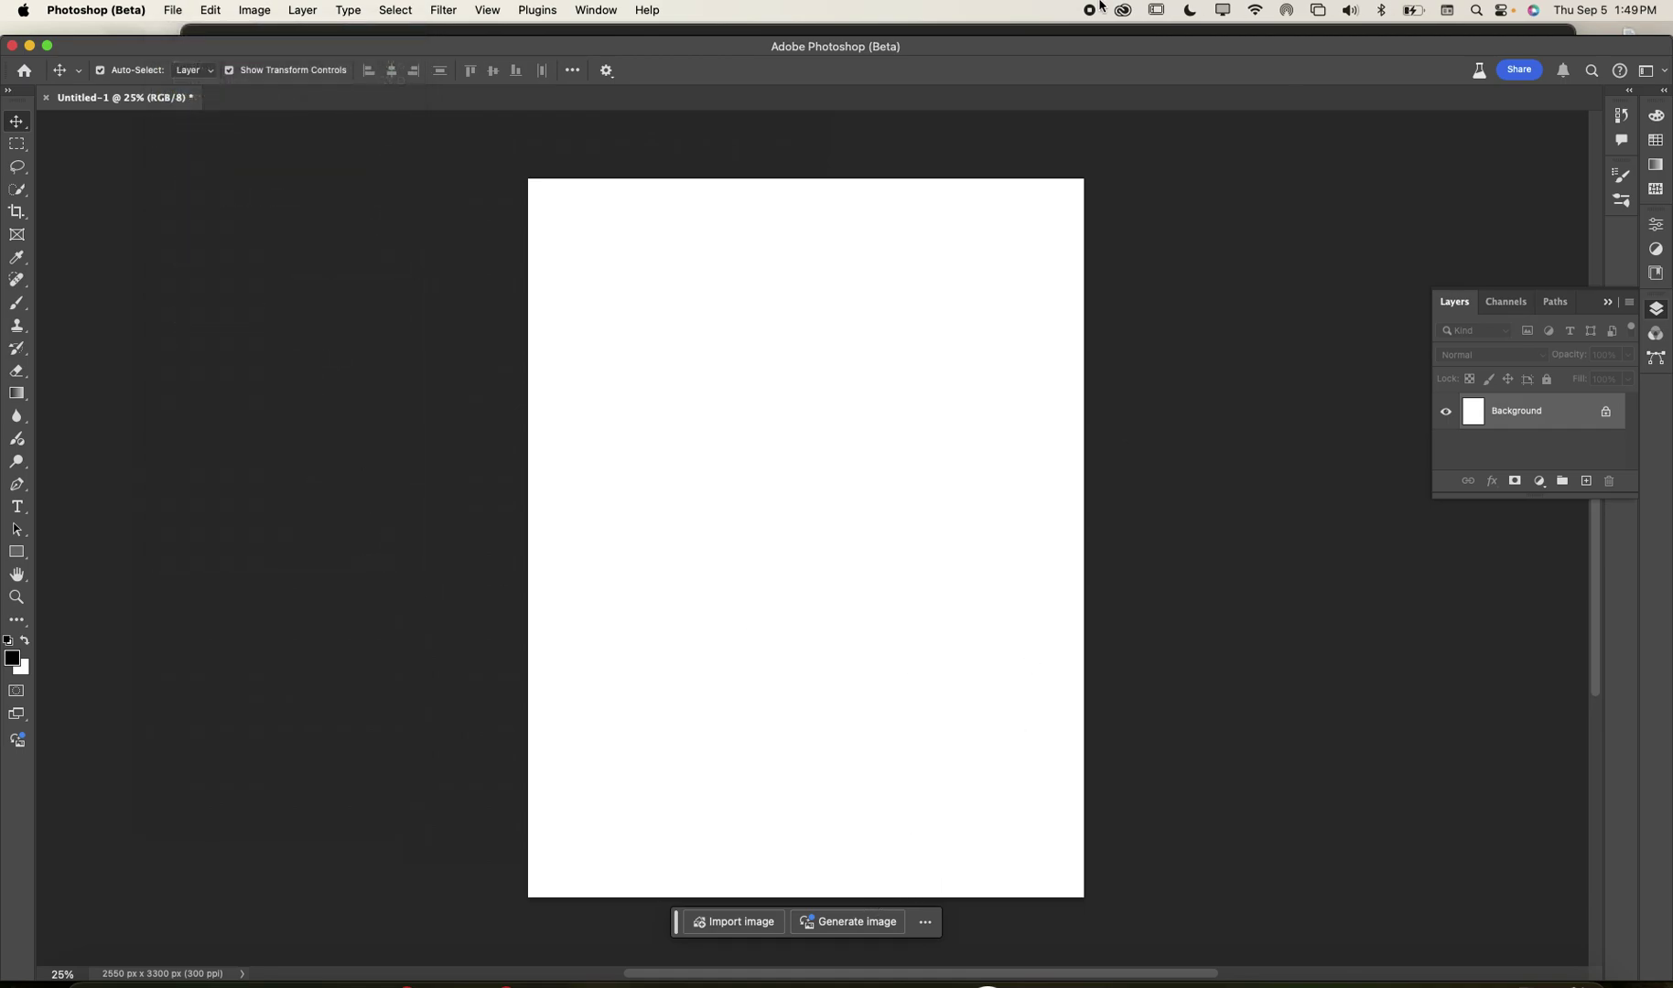